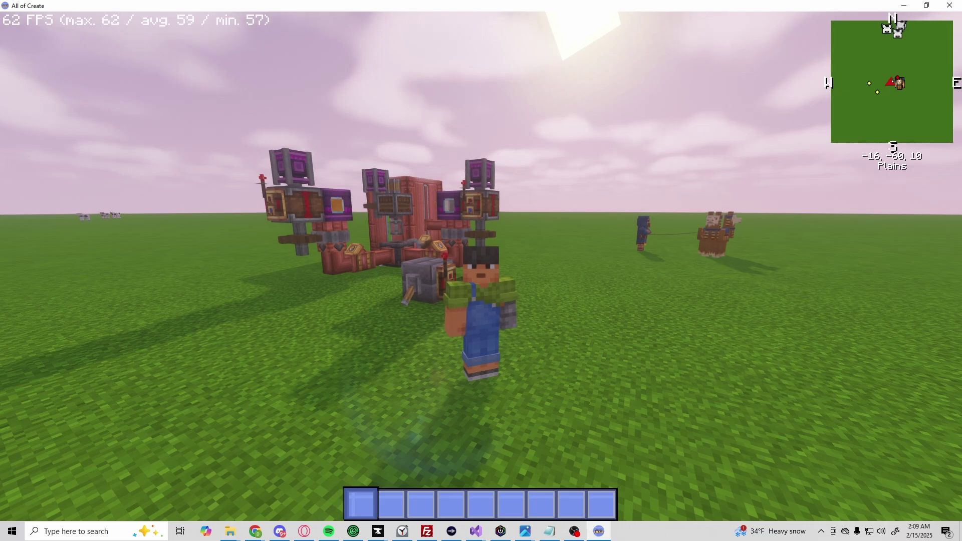
# Walk around the mixer build, then open, close and reopen the creative inventory
pyautogui.press('w')
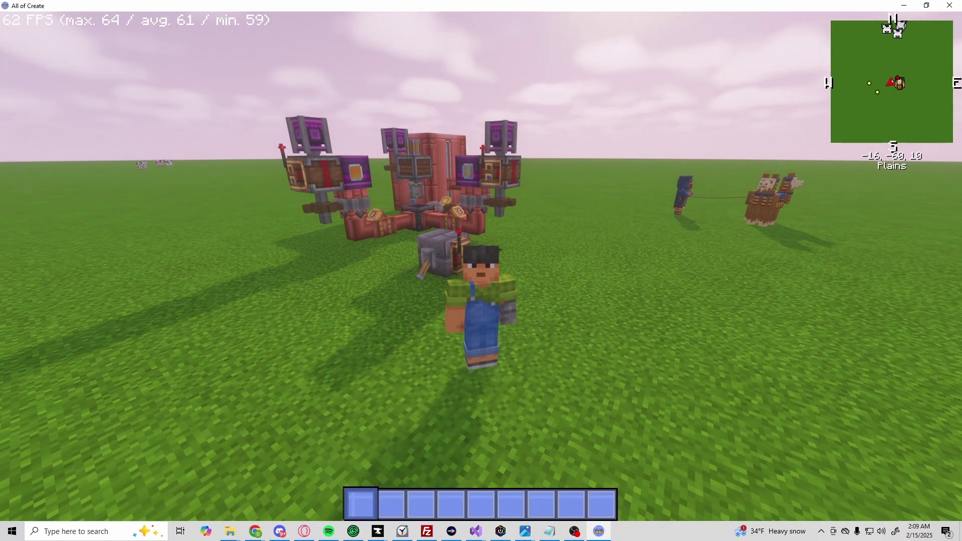
pyautogui.press('w')
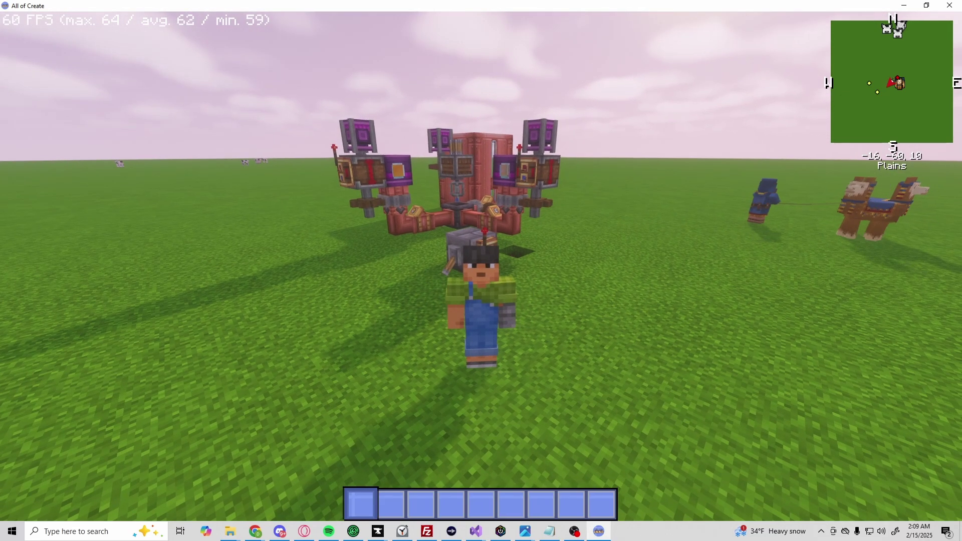
pyautogui.press('a')
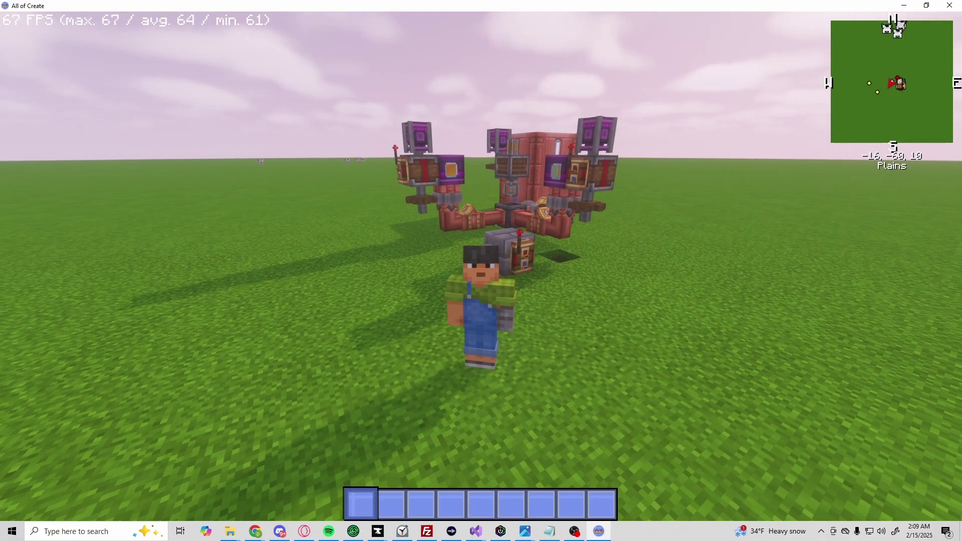
pyautogui.press('e')
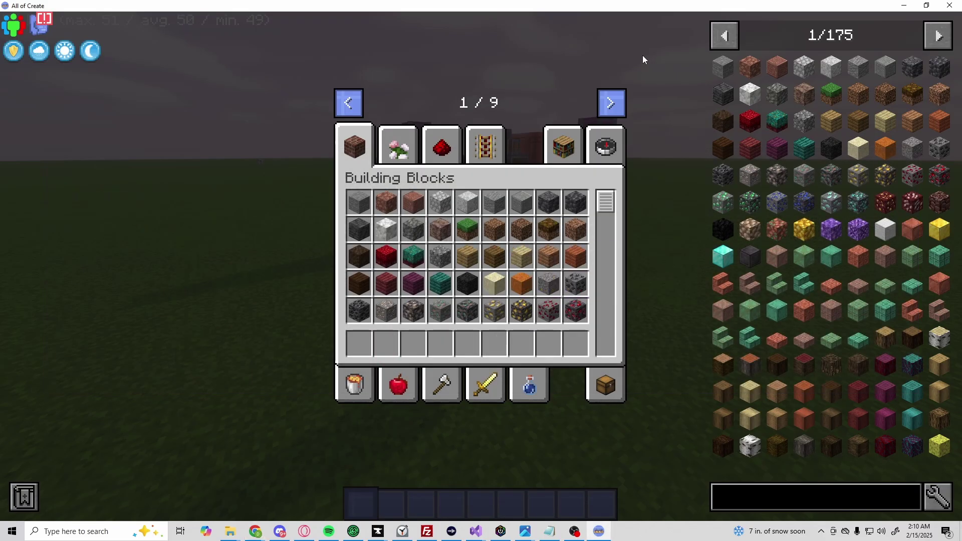
pyautogui.press('Escape')
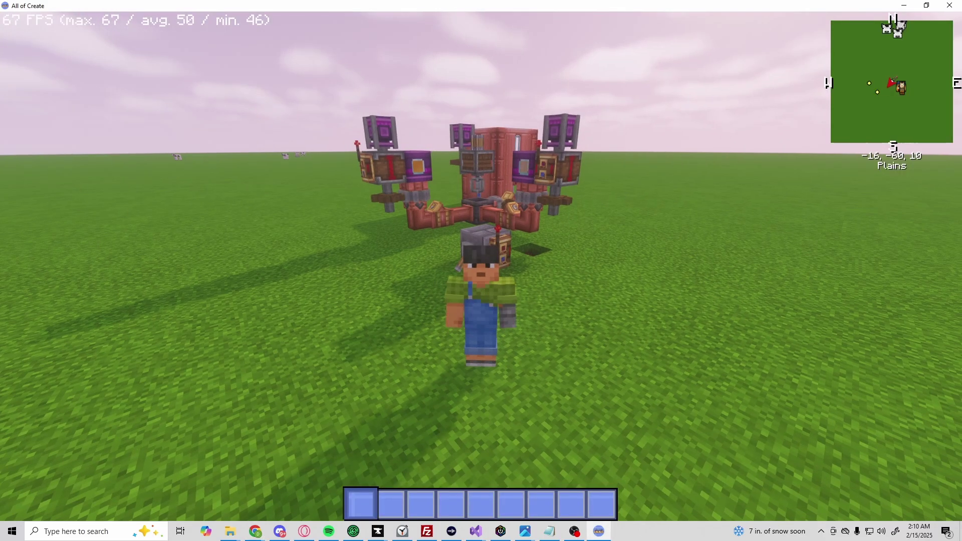
pyautogui.press('e')
pyautogui.press('e')
pyautogui.press('e')
pyautogui.press('e')
pyautogui.press('e')
pyautogui.press('e')
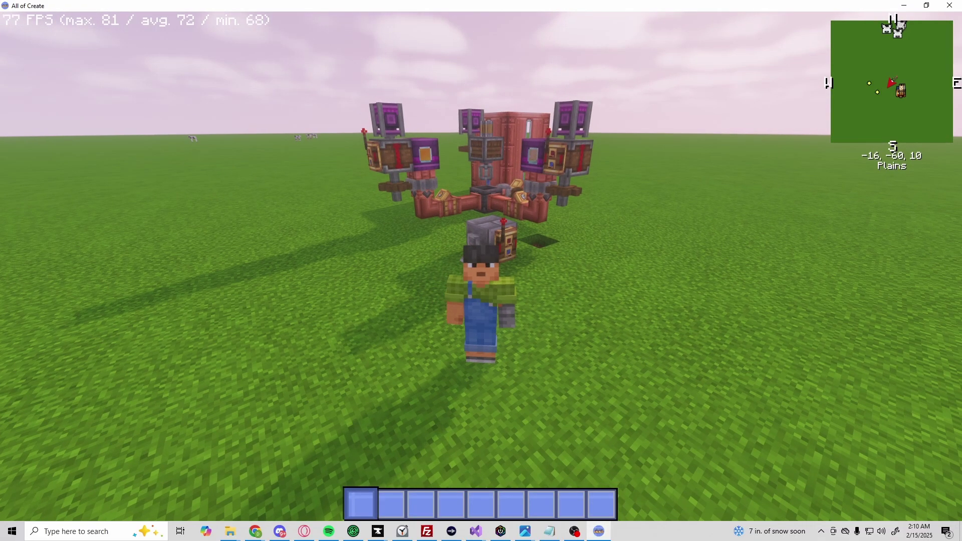
# Switch to first-person view at the mixer and briefly check the creative inventory
pyautogui.press('F5')
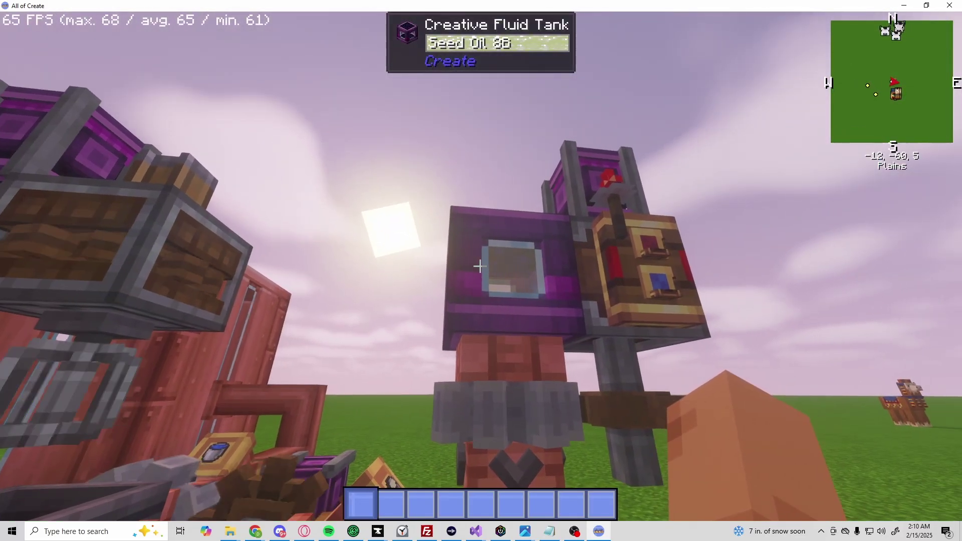
pyautogui.press('e')
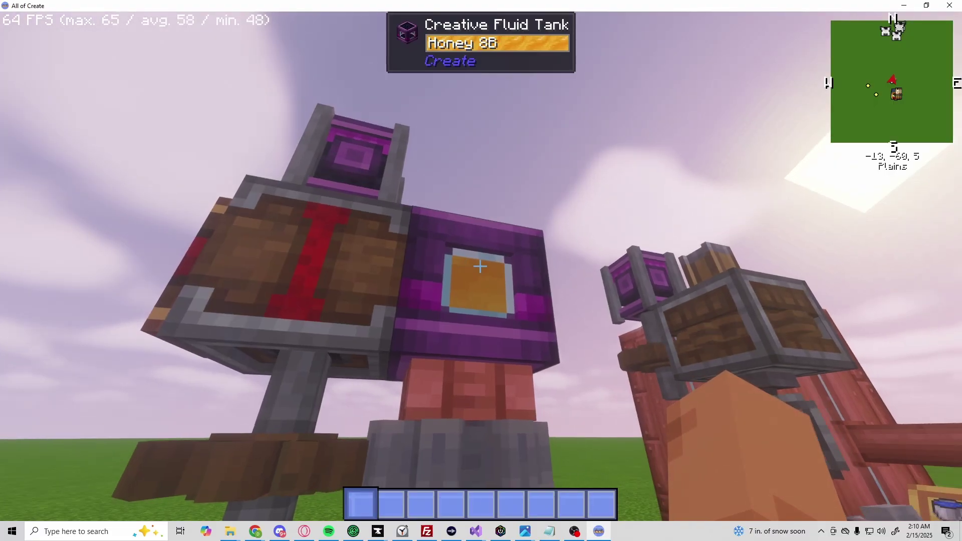
pyautogui.press('e')
pyautogui.press('Escape')
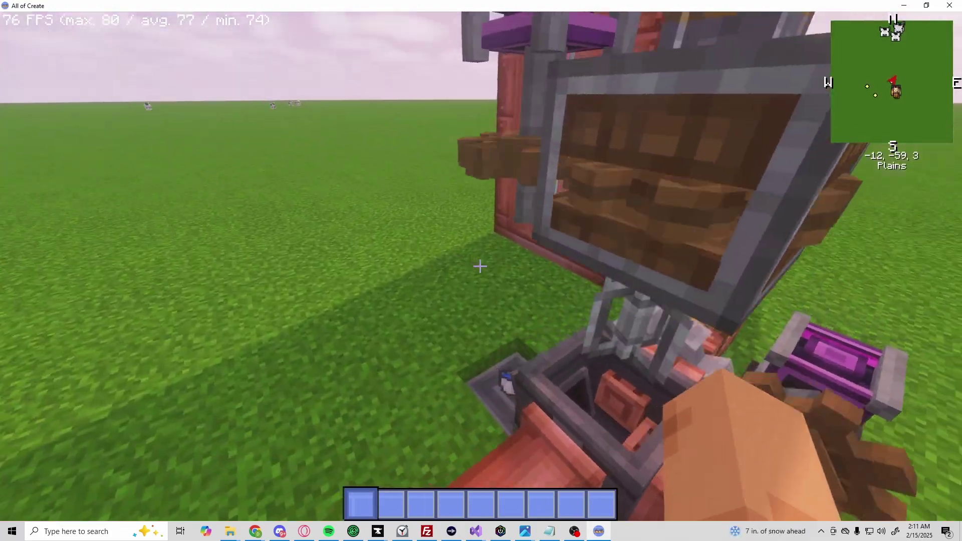
# Take the depot's water bucket, drop it, then collect four more buckets from the depot
pyautogui.rightClick(481, 266)
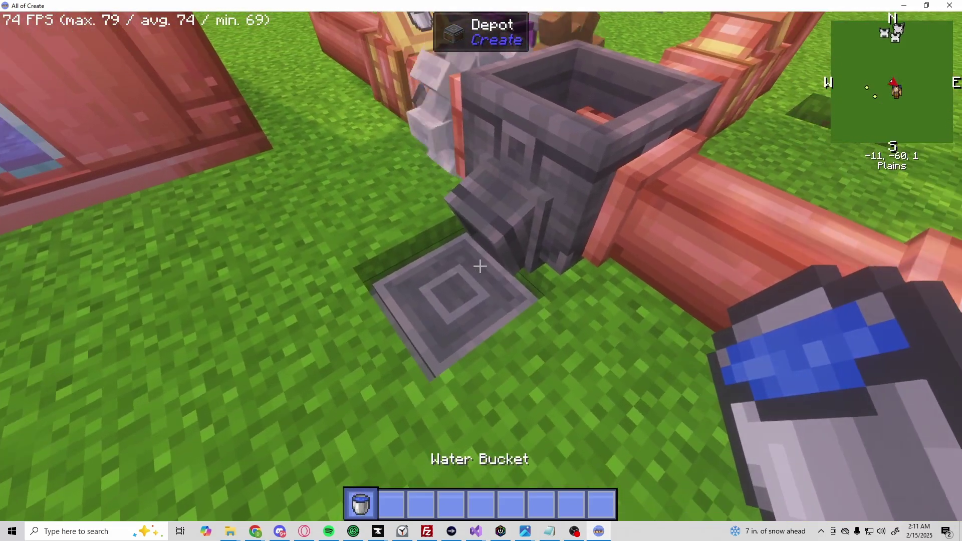
pyautogui.press('q')
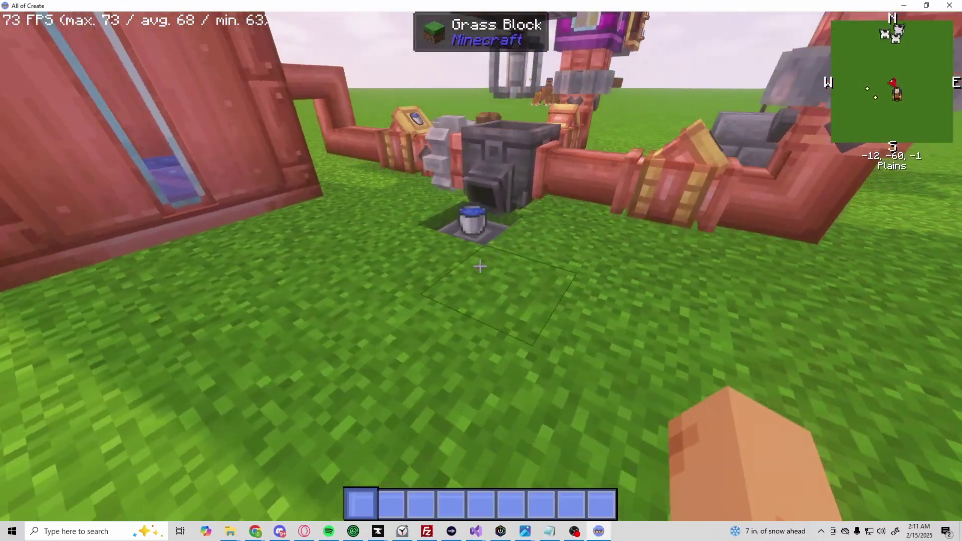
pyautogui.rightClick(480, 267)
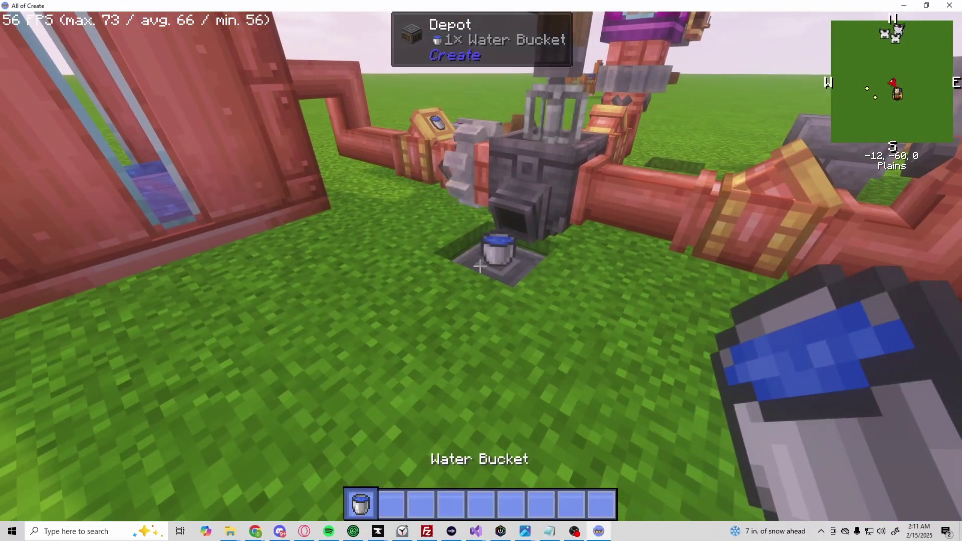
pyautogui.rightClick(480, 266)
pyautogui.rightClick(481, 267)
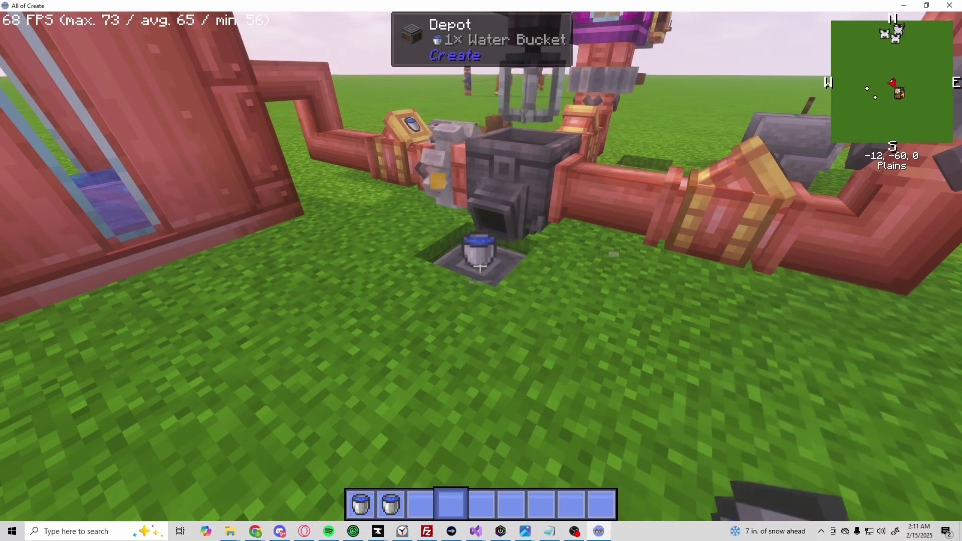
pyautogui.rightClick(482, 267)
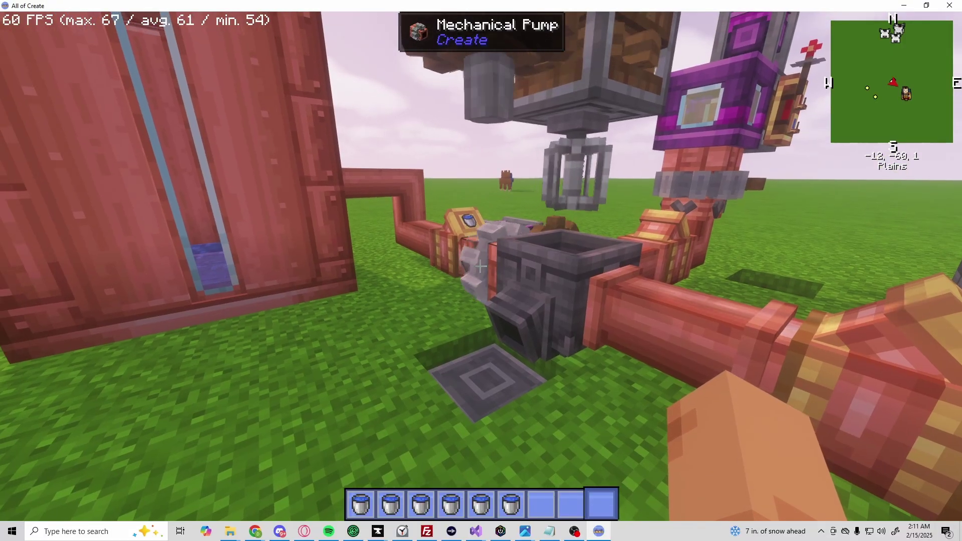
# Pause the game for the /reload, then open and close the creative inventory
pyautogui.press('Escape')
pyautogui.press('Escape')
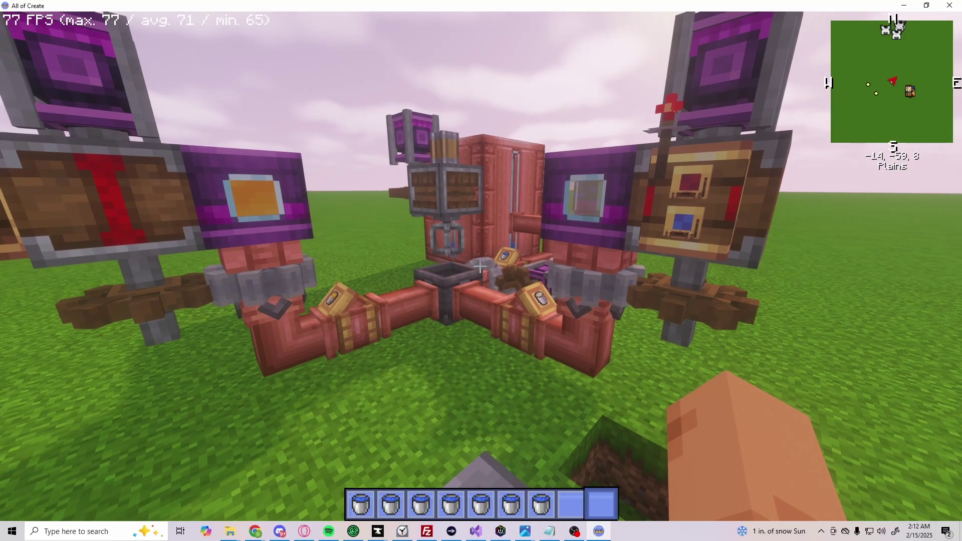
pyautogui.press('e')
pyautogui.press('Escape')
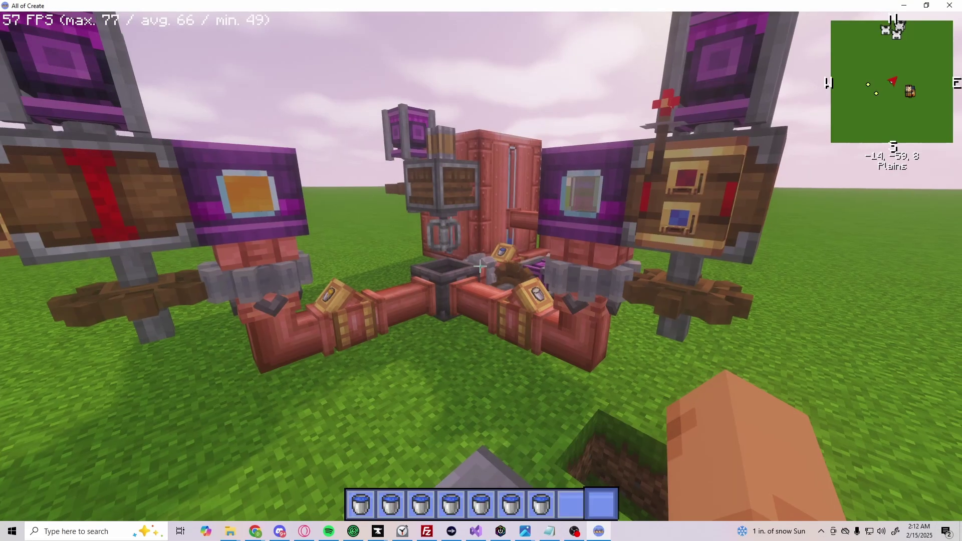
# Delete all the water buckets from the hotbar in the creative inventory
pyautogui.press('e')
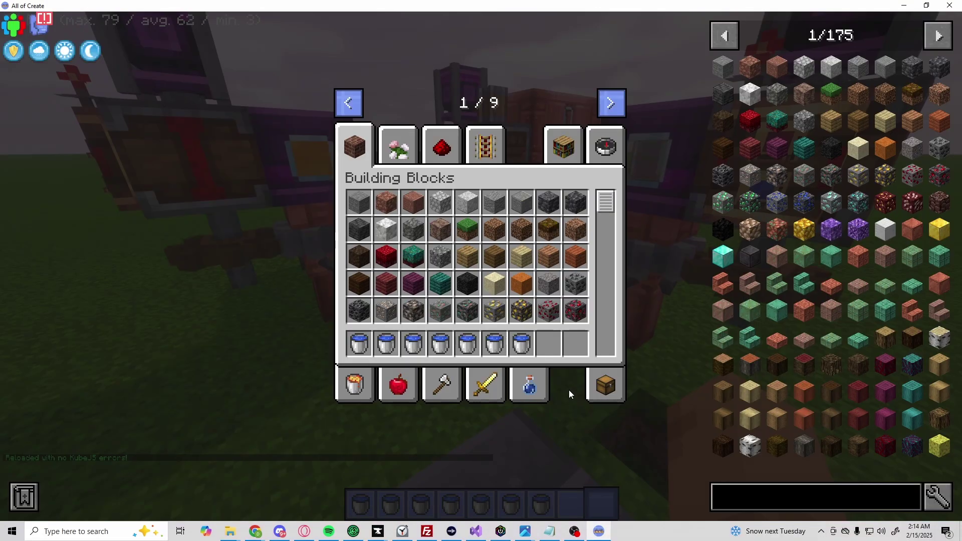
pyautogui.moveTo(555, 344); pyautogui.dragTo(376, 344)
pyautogui.click(359, 344)
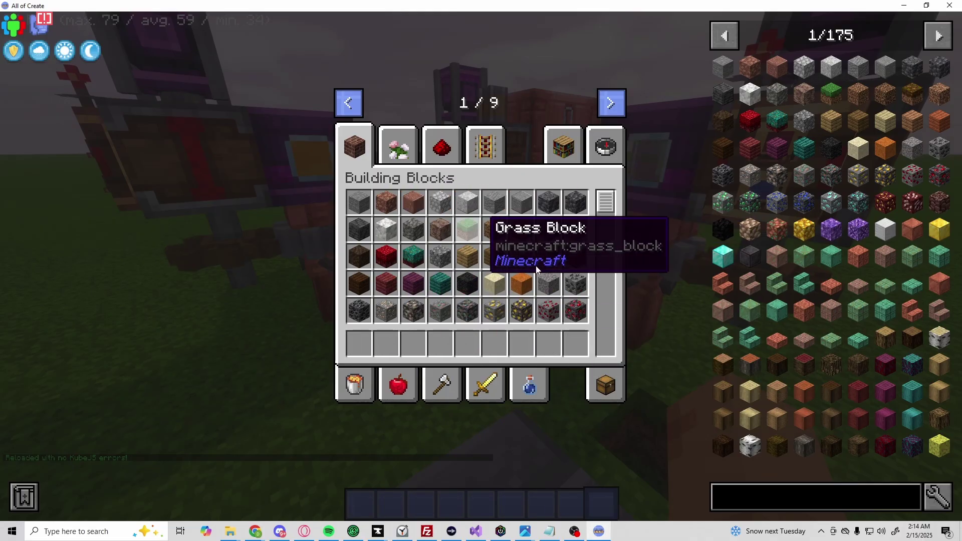
# Put a 64-stack of dirt in the first hotbar slot and insert it into the basin
pyautogui.keyDown('shift'); pyautogui.click(495, 230); pyautogui.keyUp('shift')
pyautogui.click(358, 344)
pyautogui.press('e')
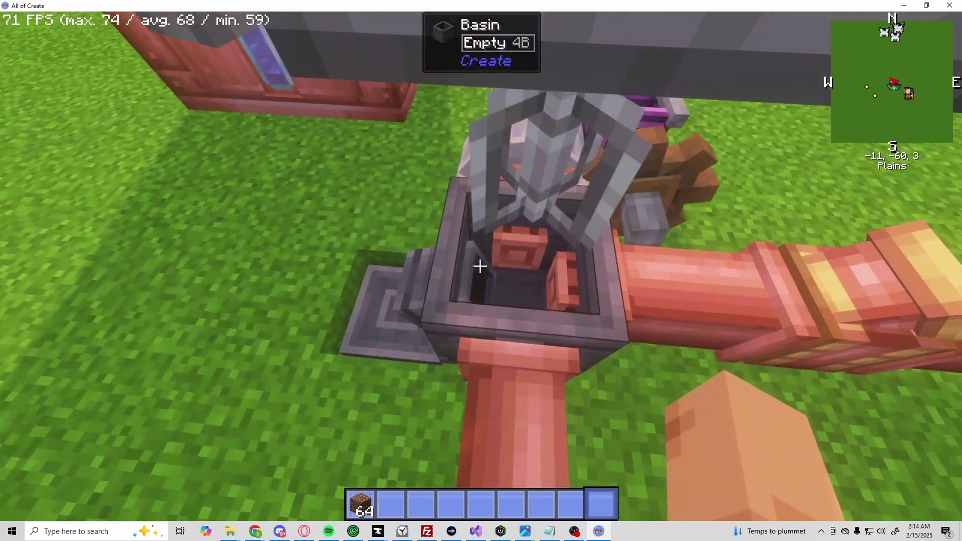
pyautogui.press('1')
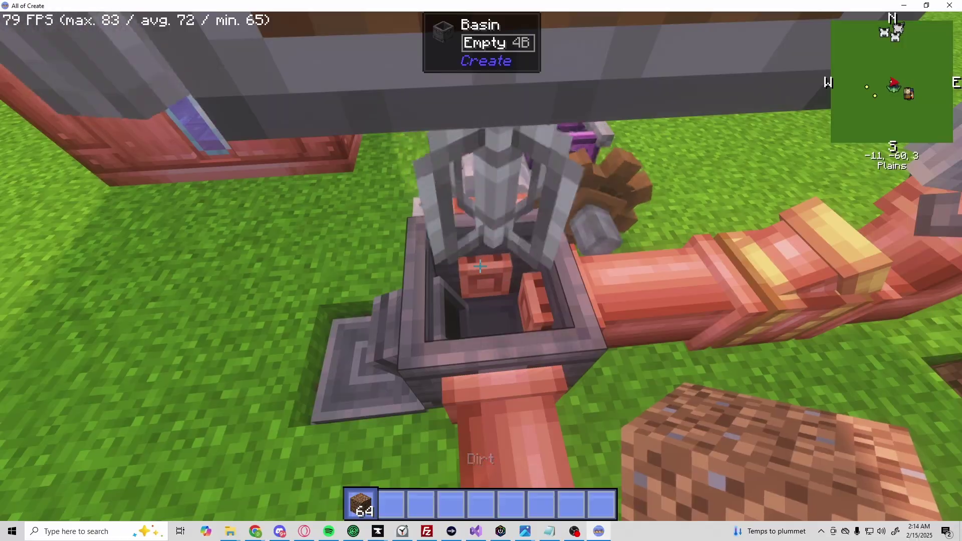
pyautogui.rightClick(482, 267)
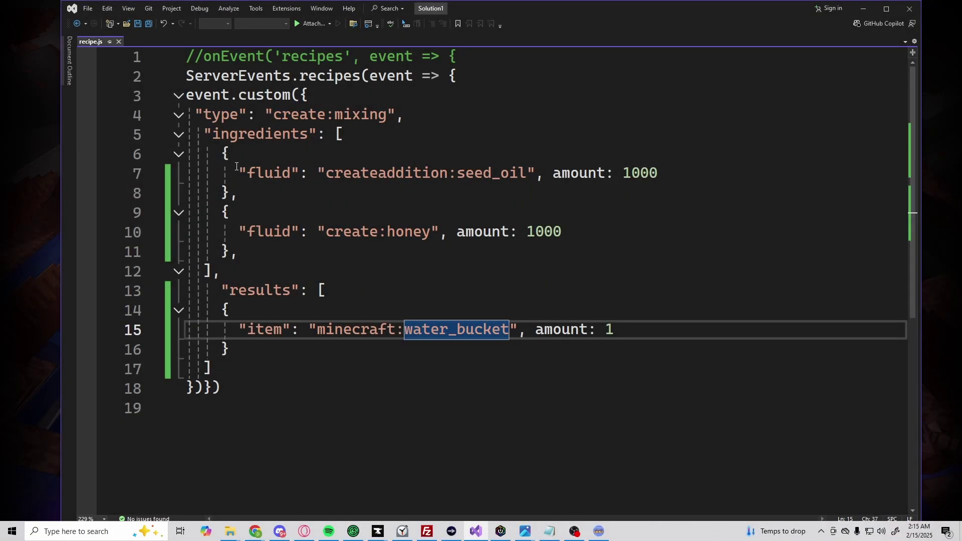
pyautogui.moveTo(239, 172); pyautogui.dragTo(585, 174)
pyautogui.moveTo(230, 212); pyautogui.dragTo(559, 232)
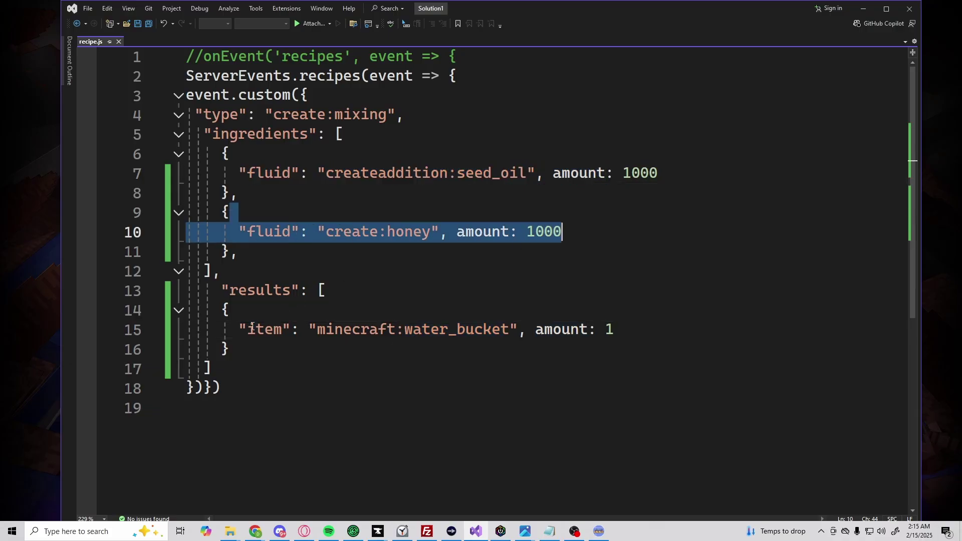
pyautogui.moveTo(240, 330); pyautogui.dragTo(614, 331)
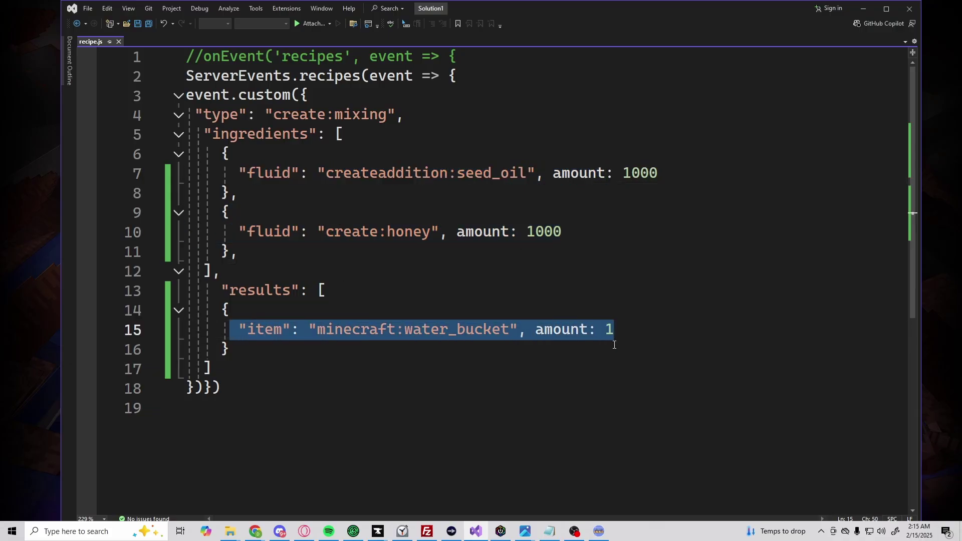
pyautogui.moveTo(195, 114); pyautogui.dragTo(412, 114)
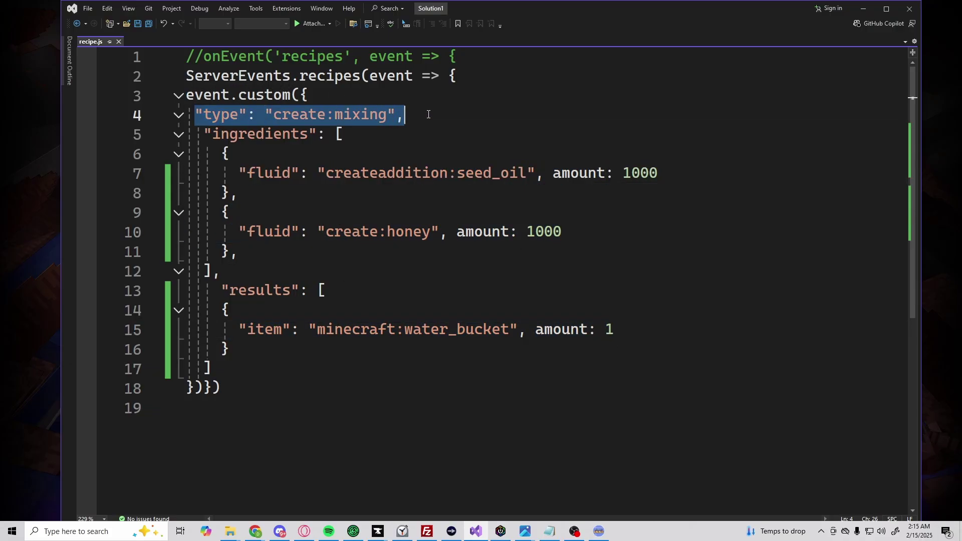
pyautogui.moveTo(187, 95); pyautogui.dragTo(311, 95)
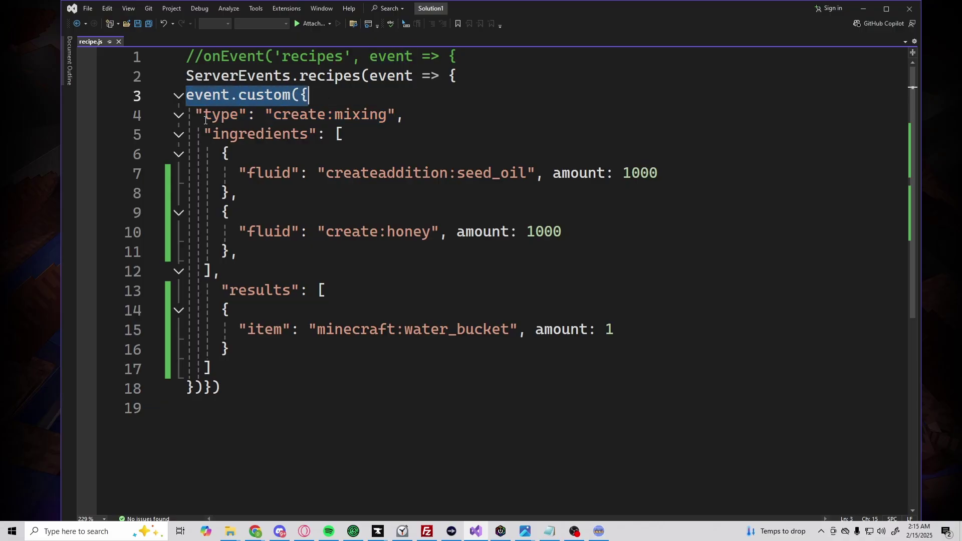
pyautogui.moveTo(196, 115); pyautogui.dragTo(406, 114)
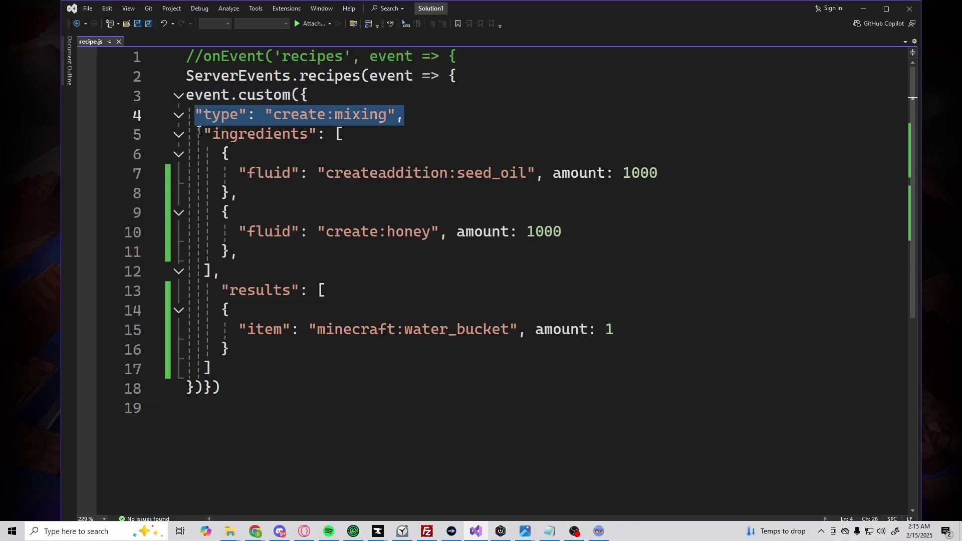
pyautogui.moveTo(197, 133); pyautogui.dragTo(417, 134)
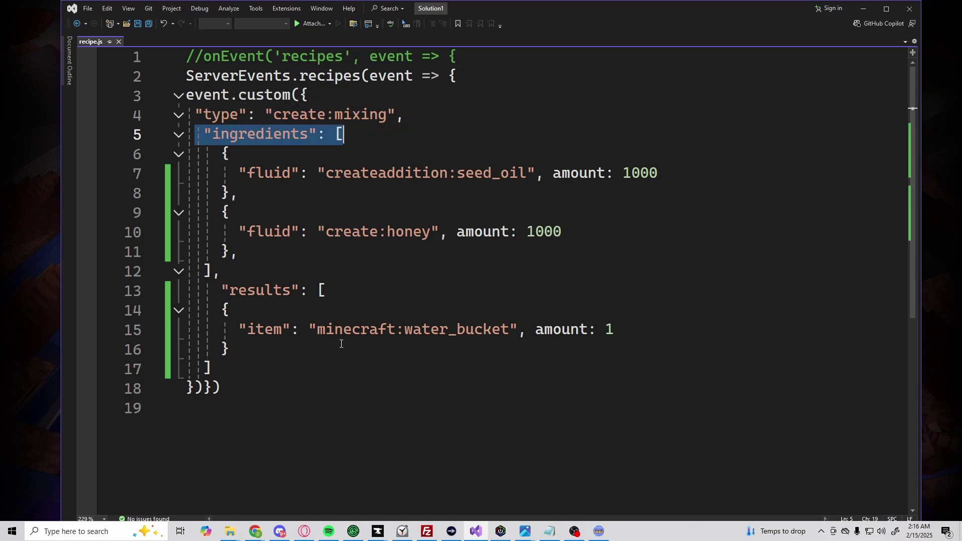
pyautogui.moveTo(226, 391); pyautogui.dragTo(189, 47)
pyautogui.click(348, 370)
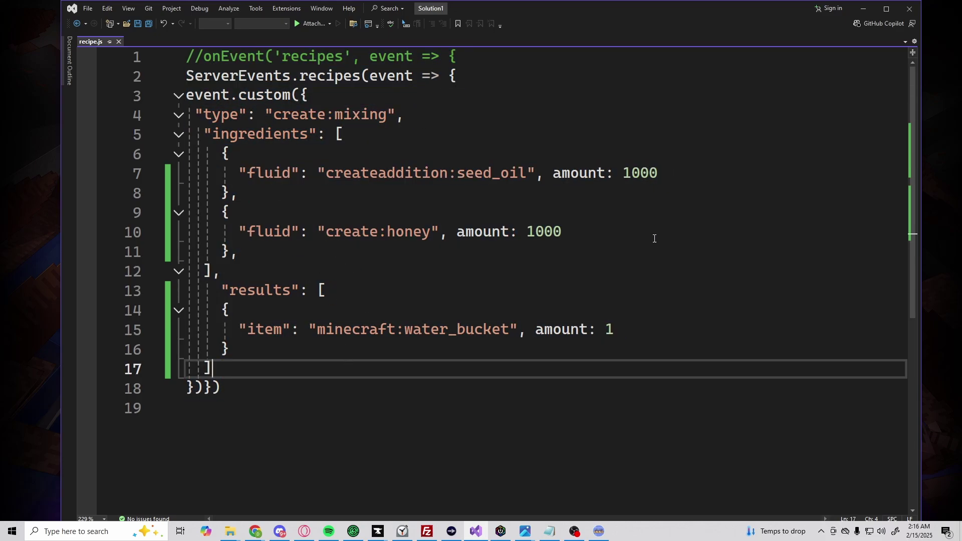
pyautogui.moveTo(222, 153)
pyautogui.mouseDown()
pyautogui.moveTo(258, 195)
pyautogui.moveTo(319, 173)
pyautogui.mouseUp()
pyautogui.click(237, 171)
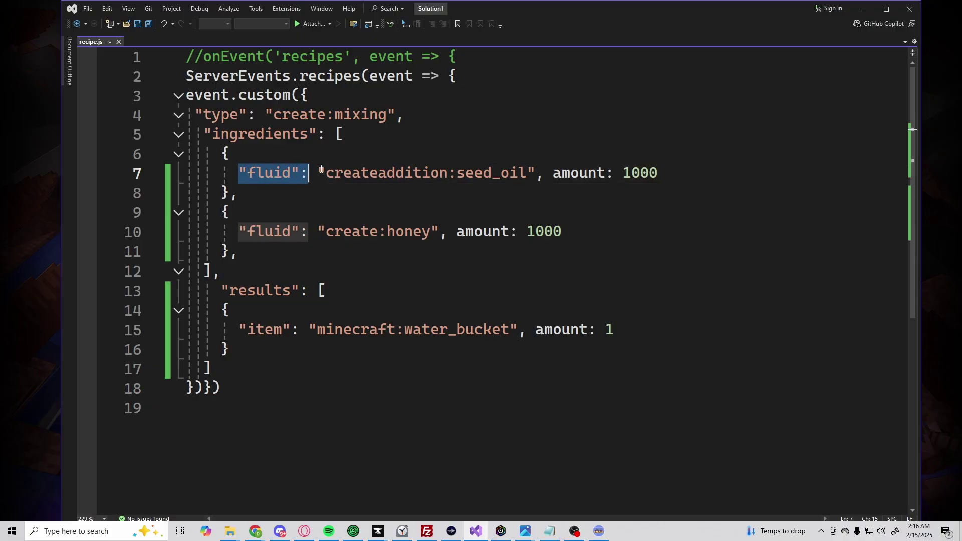
pyautogui.doubleClick(260, 330)
pyautogui.moveTo(535, 329); pyautogui.dragTo(631, 327)
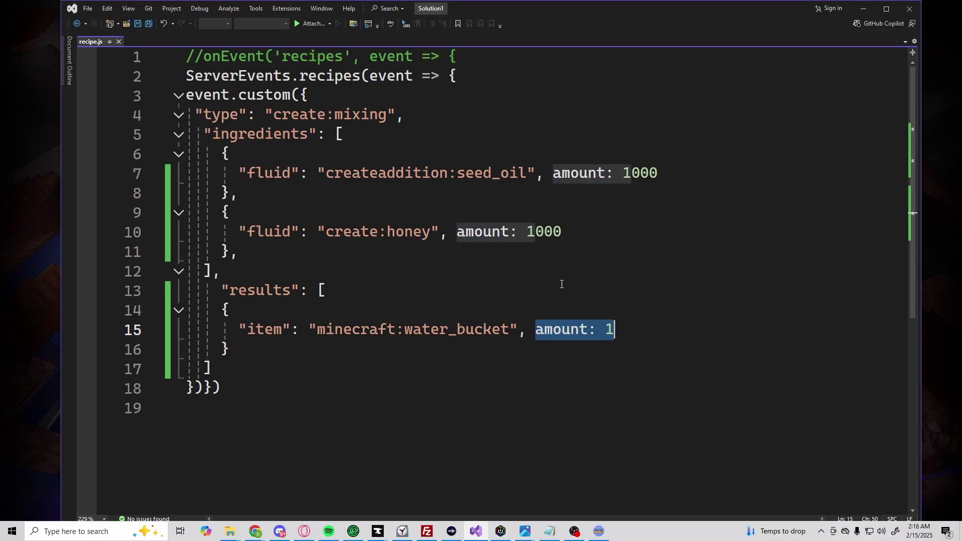
pyautogui.doubleClick(268, 172)
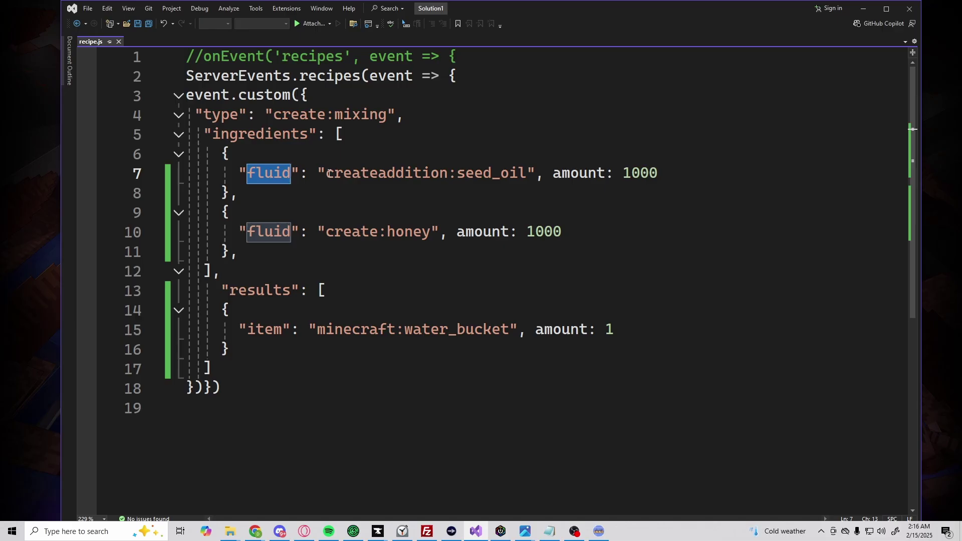
pyautogui.doubleClick(361, 173)
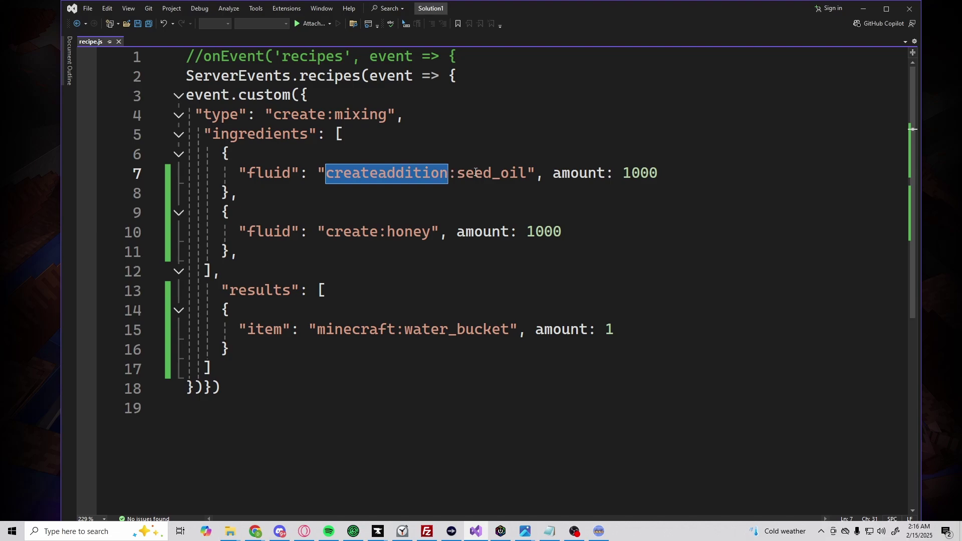
pyautogui.moveTo(457, 174); pyautogui.dragTo(533, 174)
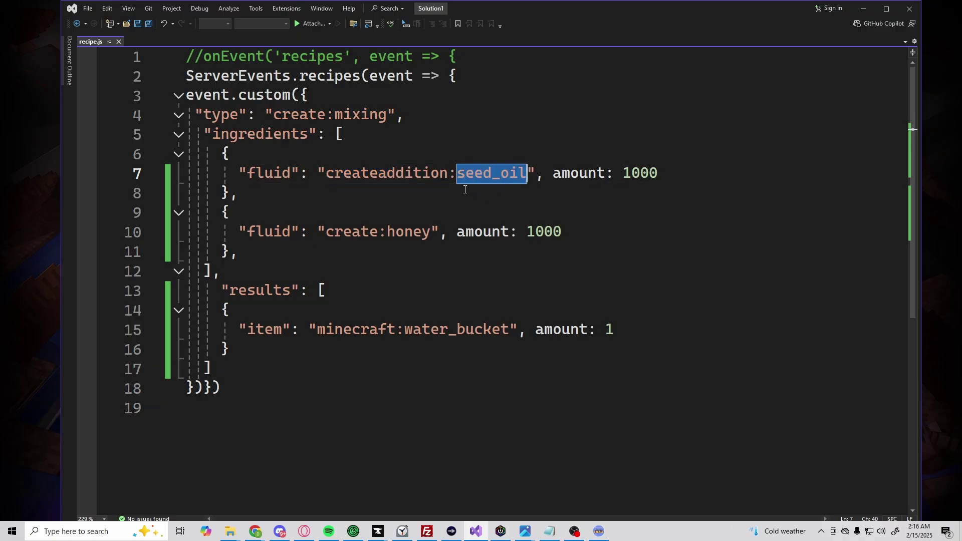
pyautogui.doubleClick(571, 173)
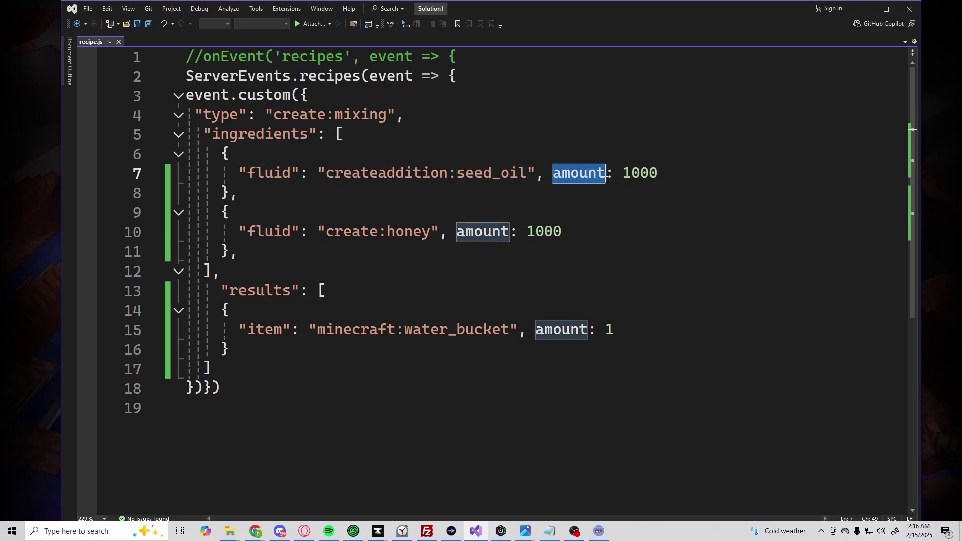
pyautogui.click(623, 173)
pyautogui.moveTo(623, 172); pyautogui.dragTo(660, 173)
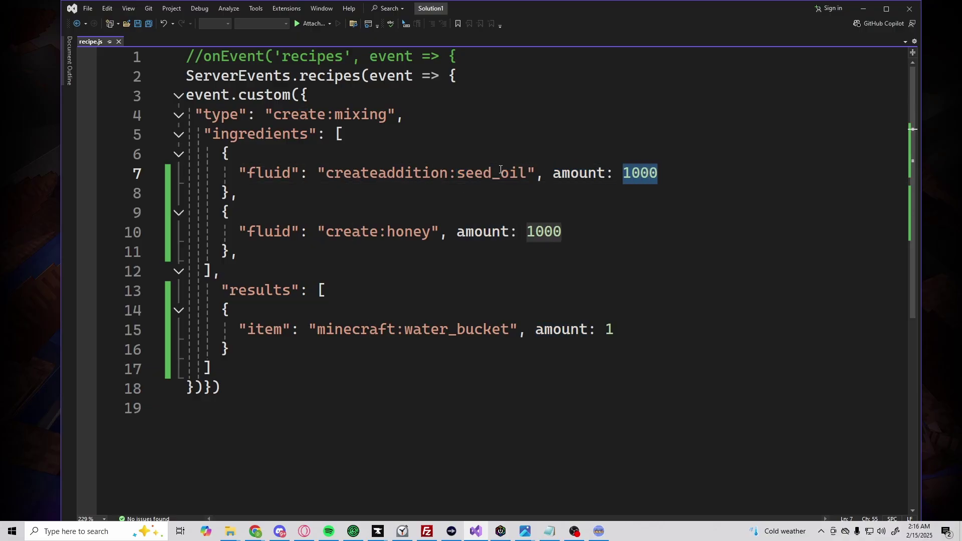
pyautogui.doubleClick(256, 173)
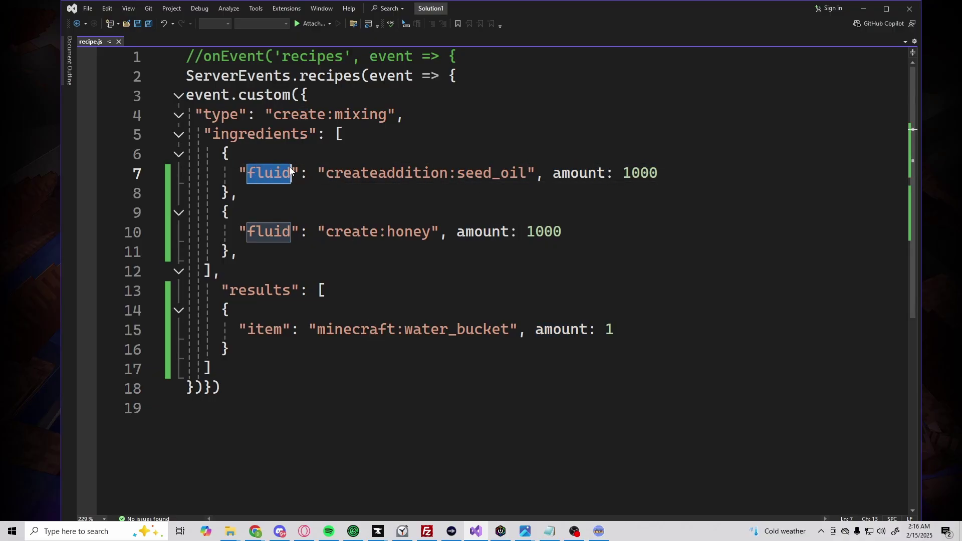
pyautogui.moveTo(623, 173); pyautogui.dragTo(669, 173)
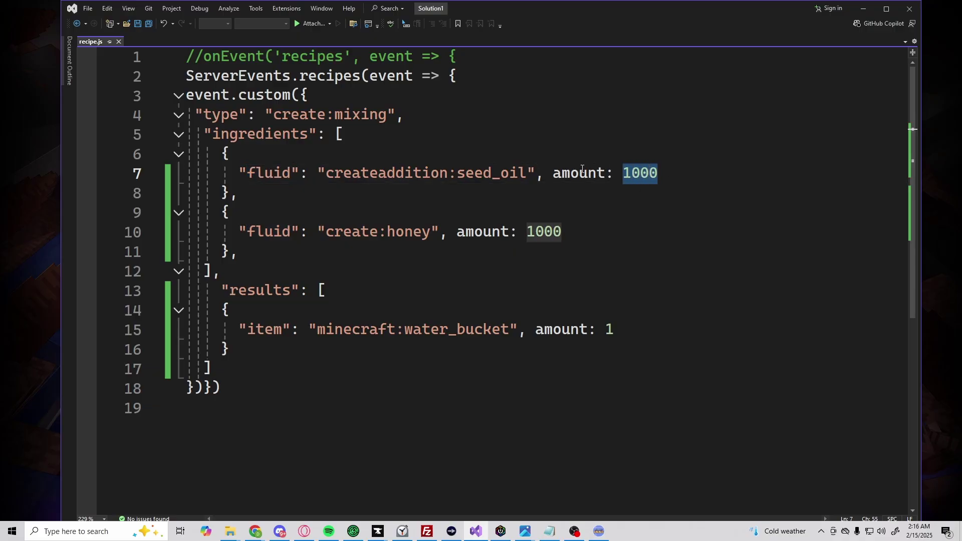
pyautogui.moveTo(553, 173); pyautogui.dragTo(666, 173)
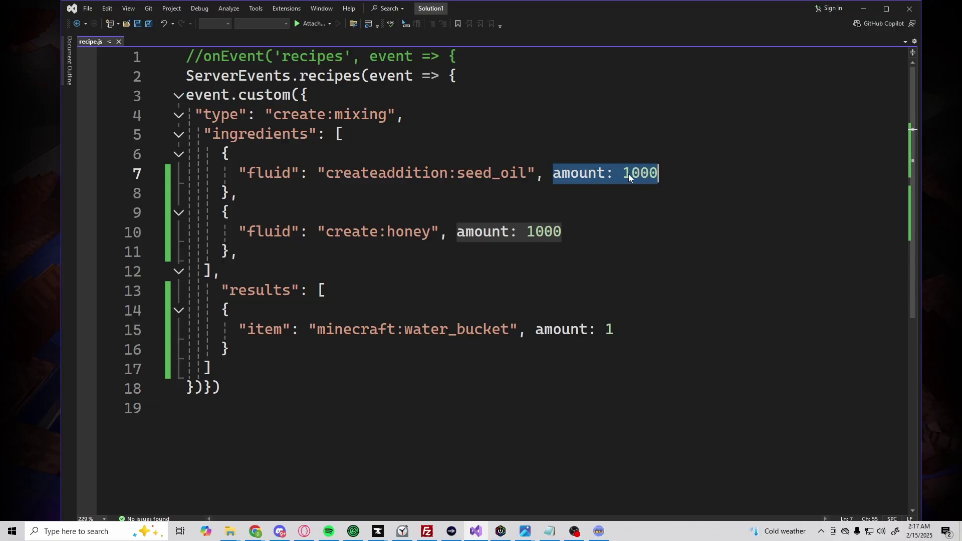
pyautogui.moveTo(623, 174); pyautogui.dragTo(667, 174)
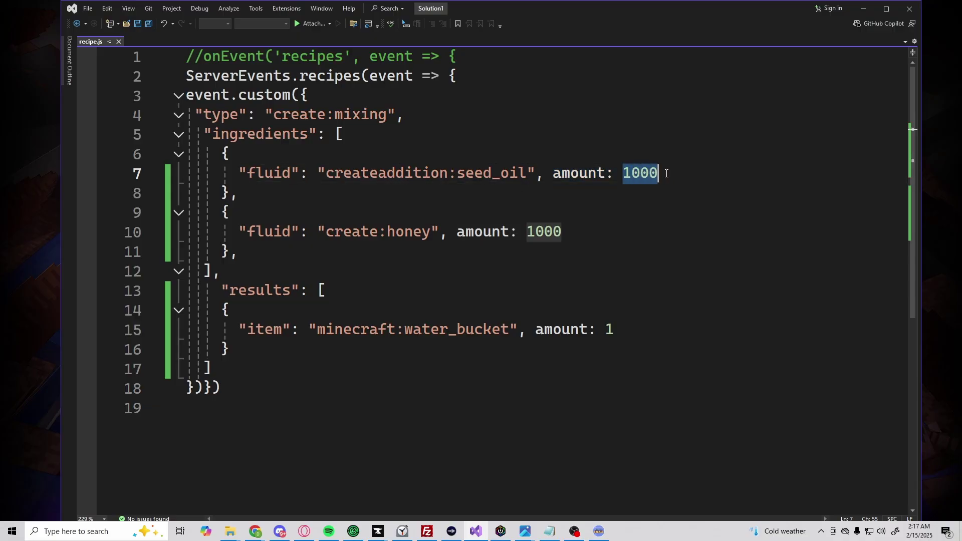
pyautogui.moveTo(222, 212)
pyautogui.mouseDown()
pyautogui.moveTo(240, 252)
pyautogui.moveTo(312, 232)
pyautogui.moveTo(433, 232)
pyautogui.mouseUp()
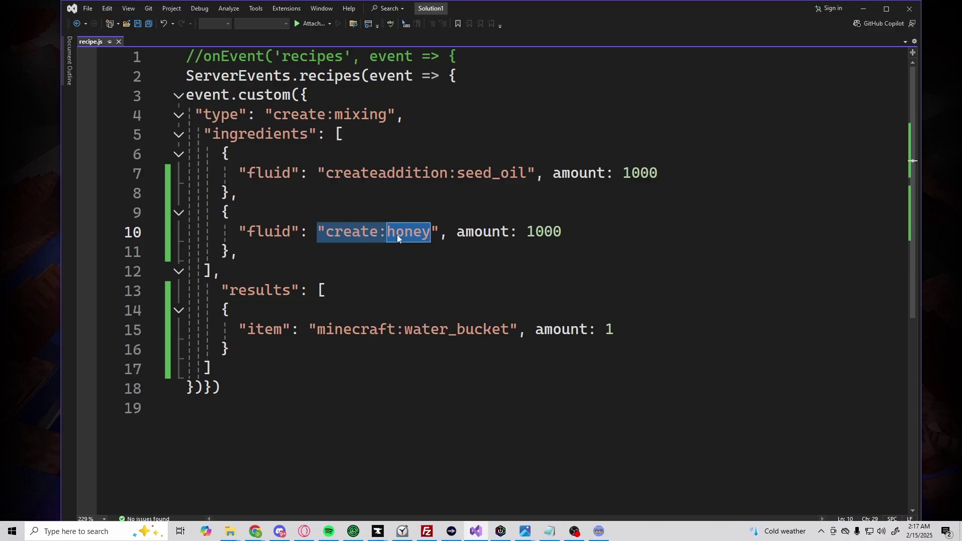
pyautogui.moveTo(448, 232); pyautogui.dragTo(329, 232)
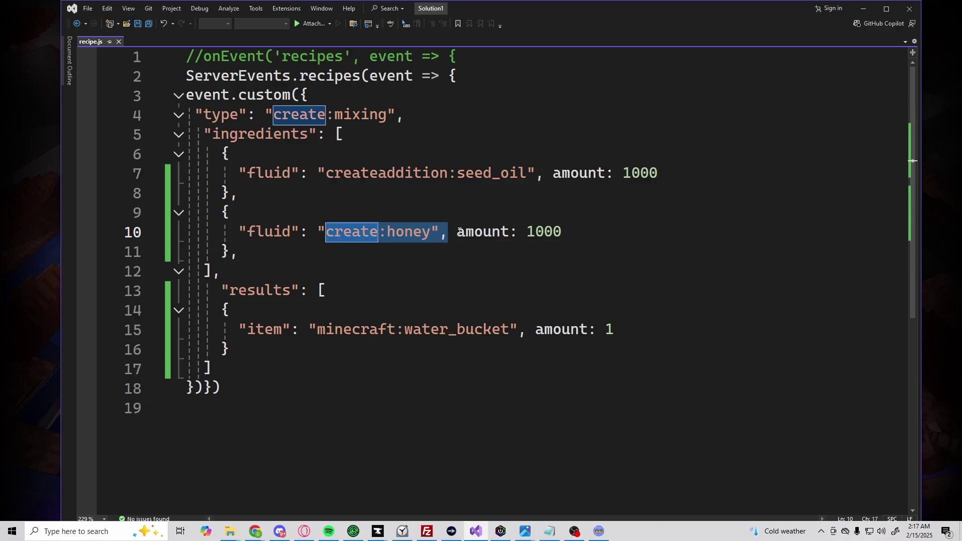
pyautogui.moveTo(457, 232); pyautogui.dragTo(564, 231)
pyautogui.click(526, 232)
pyautogui.moveTo(223, 290); pyautogui.dragTo(324, 290)
pyautogui.moveTo(223, 310)
pyautogui.mouseDown()
pyautogui.moveTo(230, 350)
pyautogui.moveTo(300, 332)
pyautogui.moveTo(590, 330)
pyautogui.mouseUp()
pyautogui.click(240, 331)
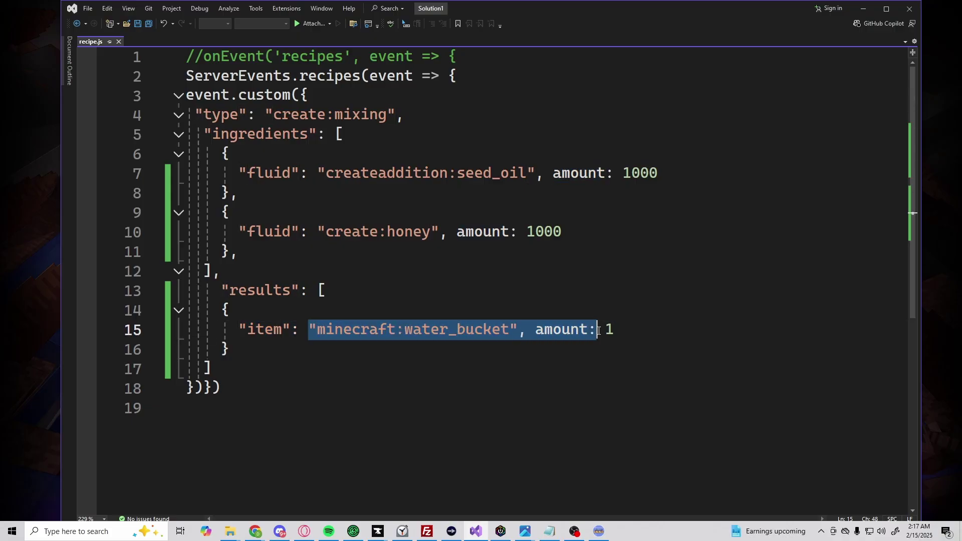
pyautogui.click(617, 331)
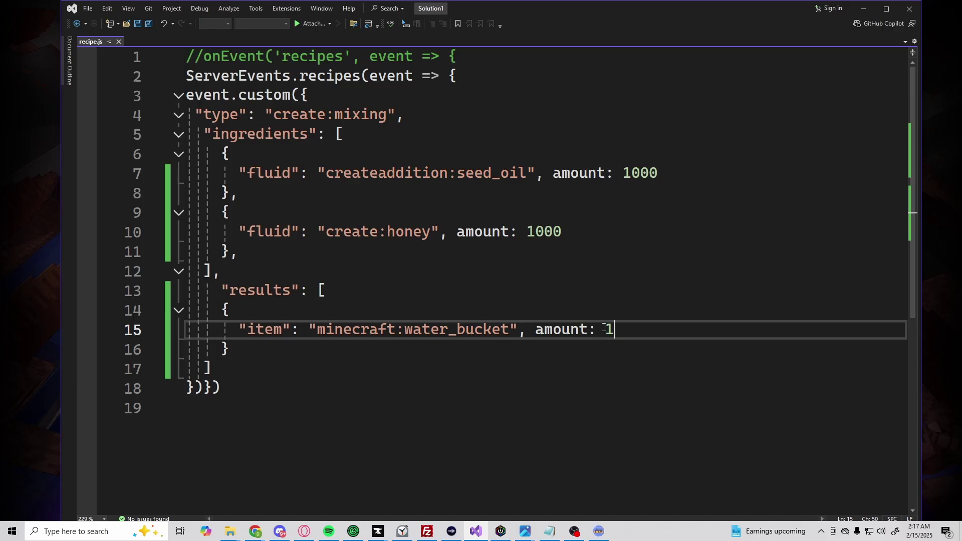
# Highlight the result amount 1, return to Minecraft, and rerun /reload from chat history
pyautogui.moveTo(603, 330); pyautogui.dragTo(617, 329)
pyautogui.hotkey('alt', 'Tab')
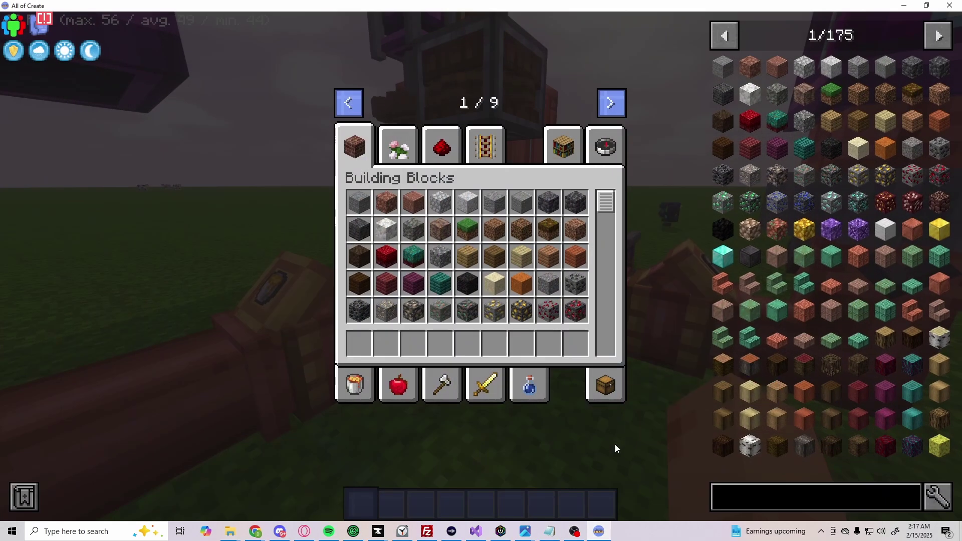
pyautogui.press('e')
pyautogui.press('t')
pyautogui.press('Up')
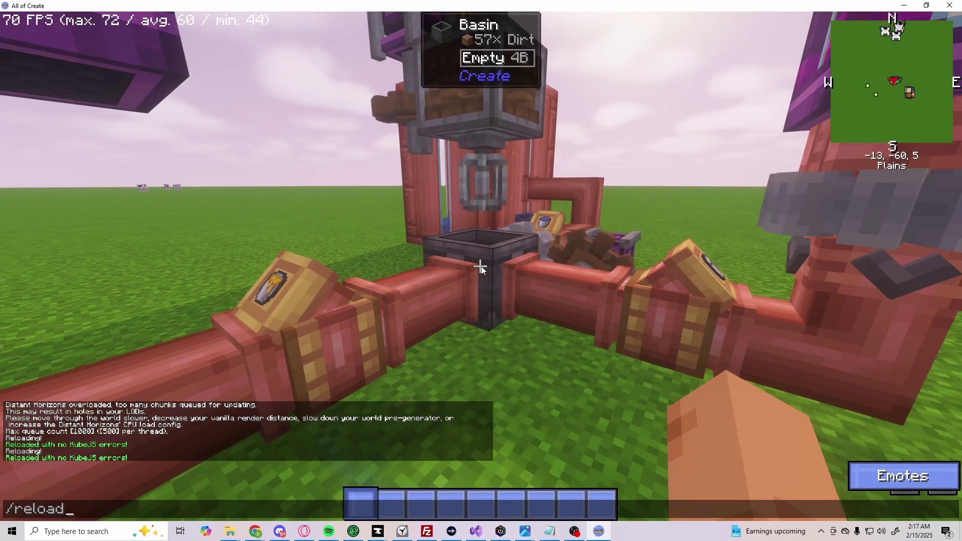
pyautogui.press('Return')
pyautogui.press('t')
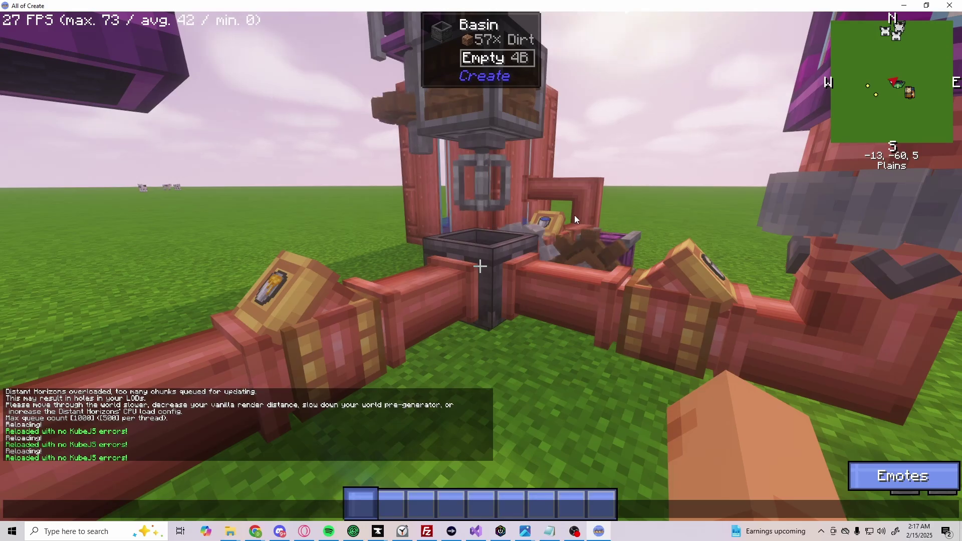
pyautogui.write('e')
pyautogui.press('Escape')
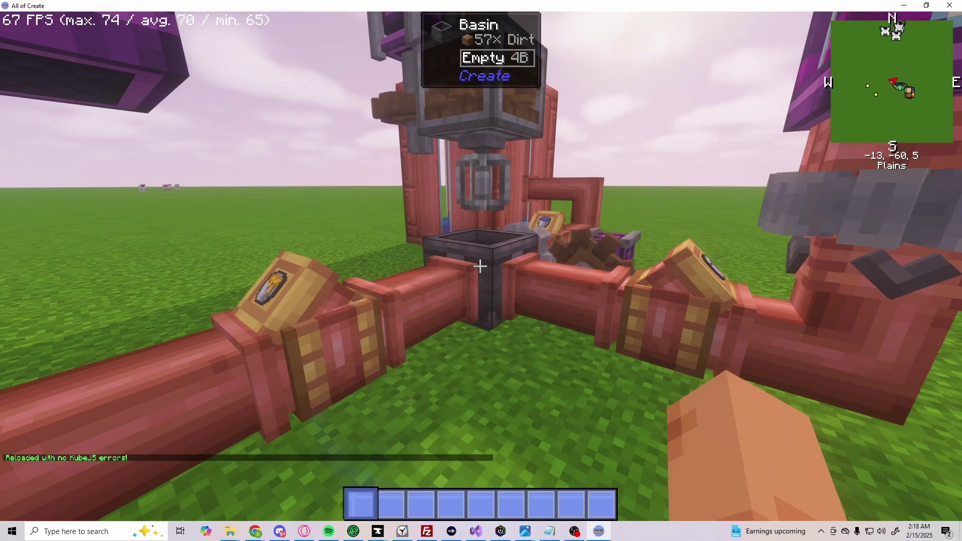
pyautogui.press('e')
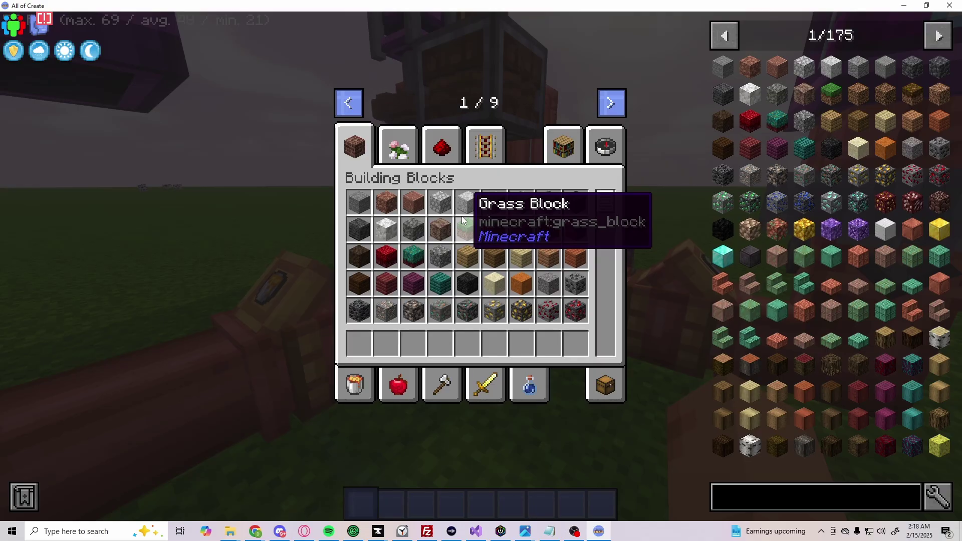
pyautogui.press('Escape')
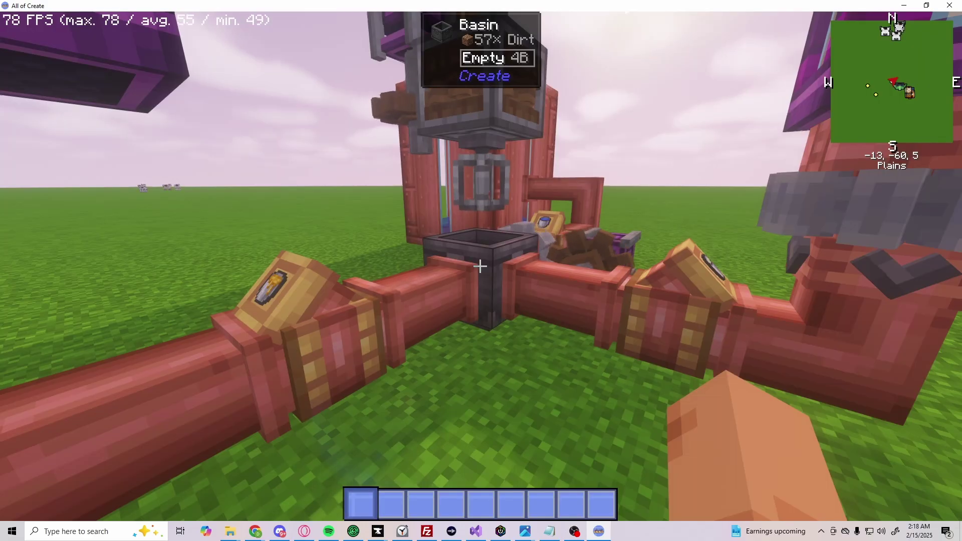
pyautogui.hotkey('F3', 'h')
pyautogui.hotkey('F3', 'h')
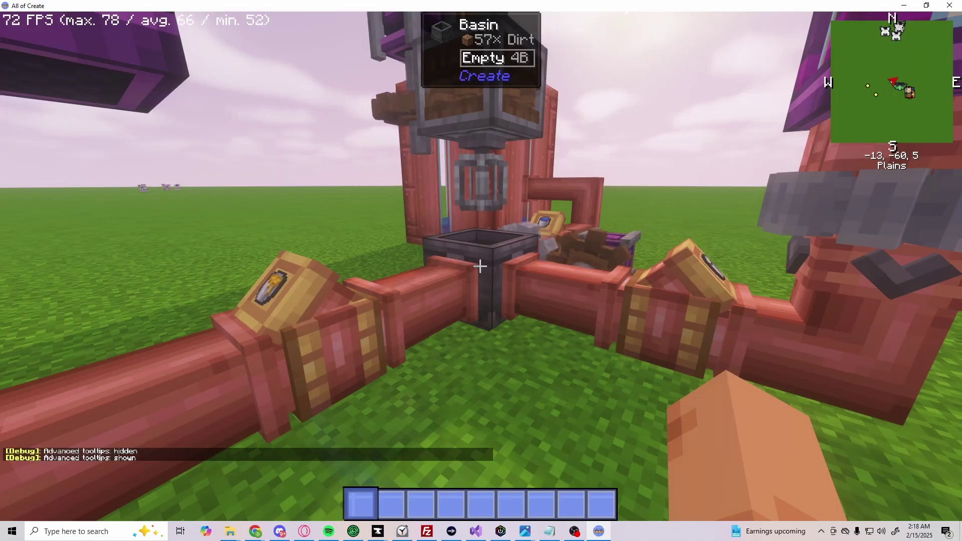
pyautogui.press('e')
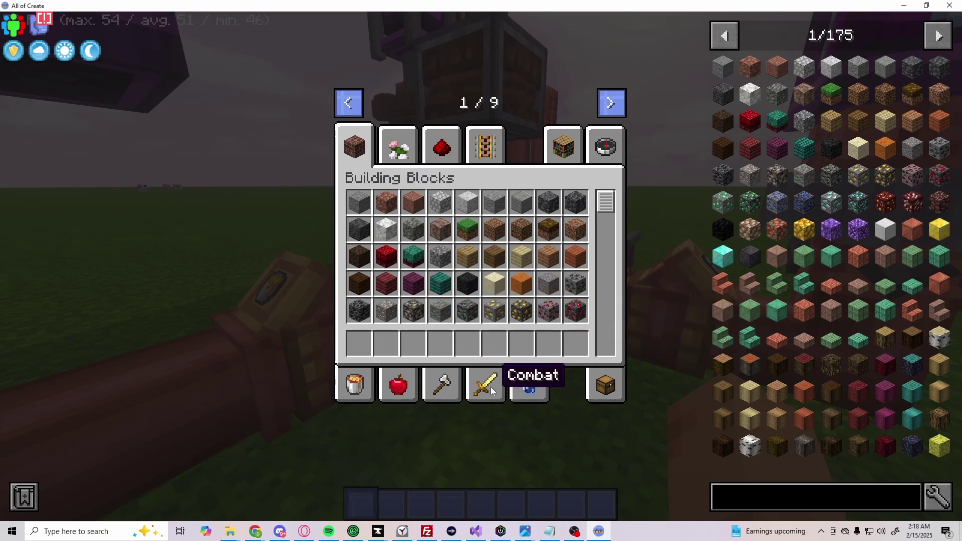
pyautogui.press('e')
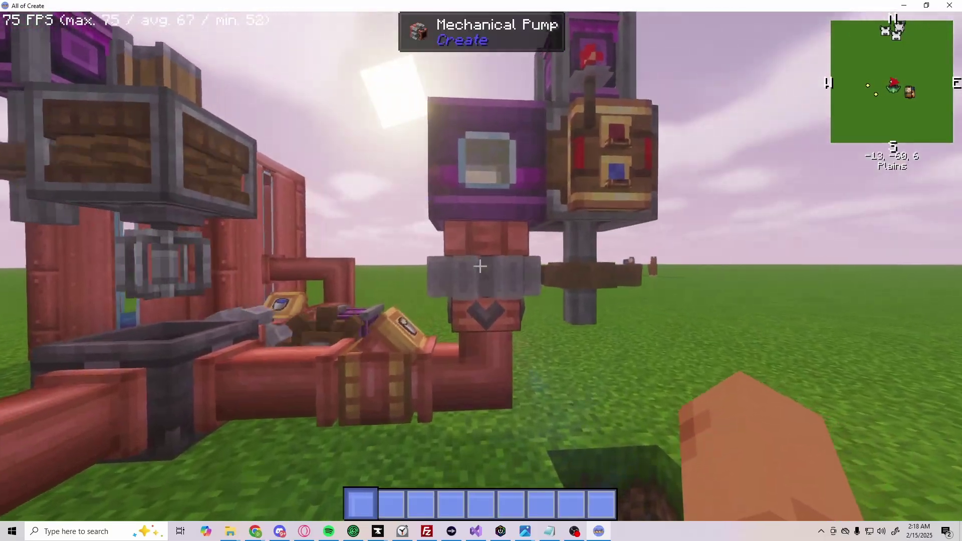
# Pick the mechanical pump into the hotbar and hold a searched wrench in slot two
pyautogui.middleClick(480, 266)
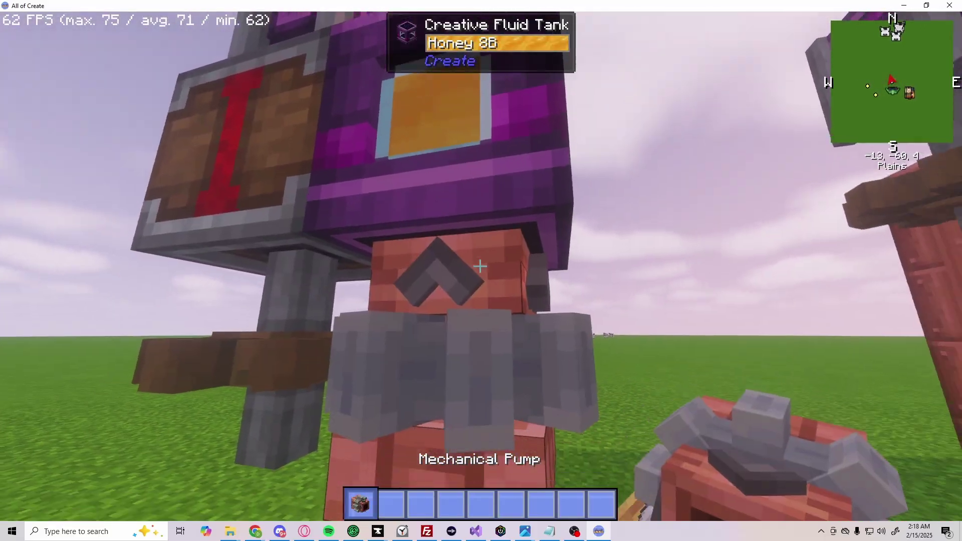
pyautogui.press('e')
pyautogui.click(606, 146)
pyautogui.write('wren')
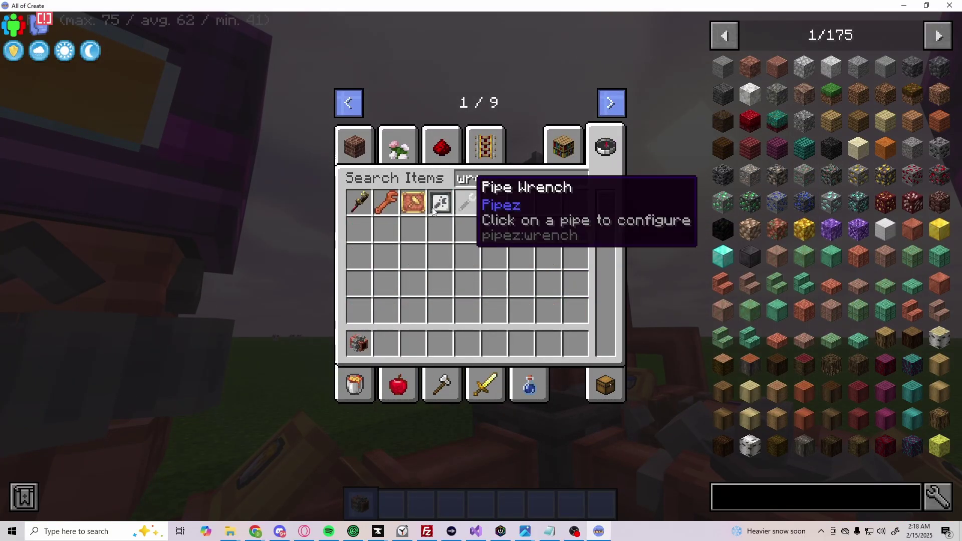
pyautogui.click(359, 204)
pyautogui.click(399, 386)
pyautogui.press('Escape')
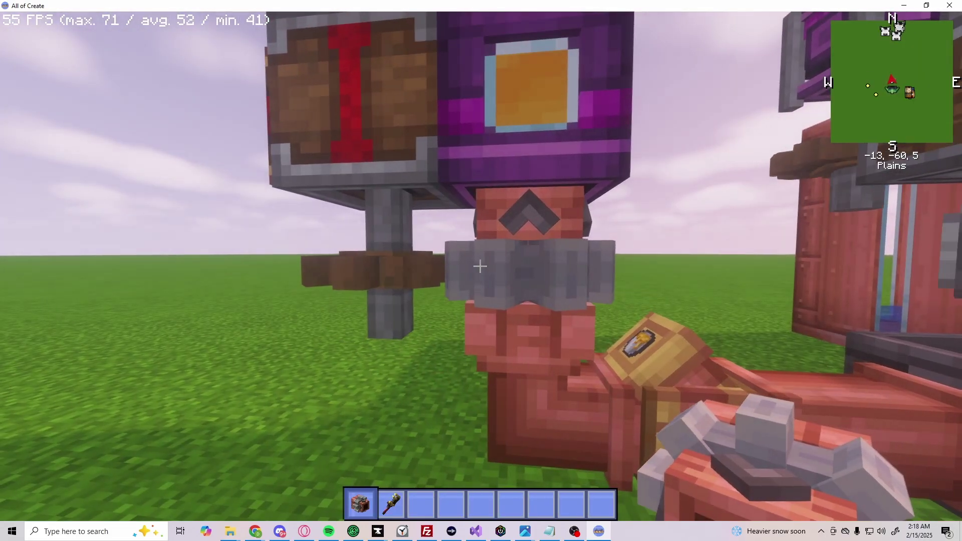
pyautogui.press('2')
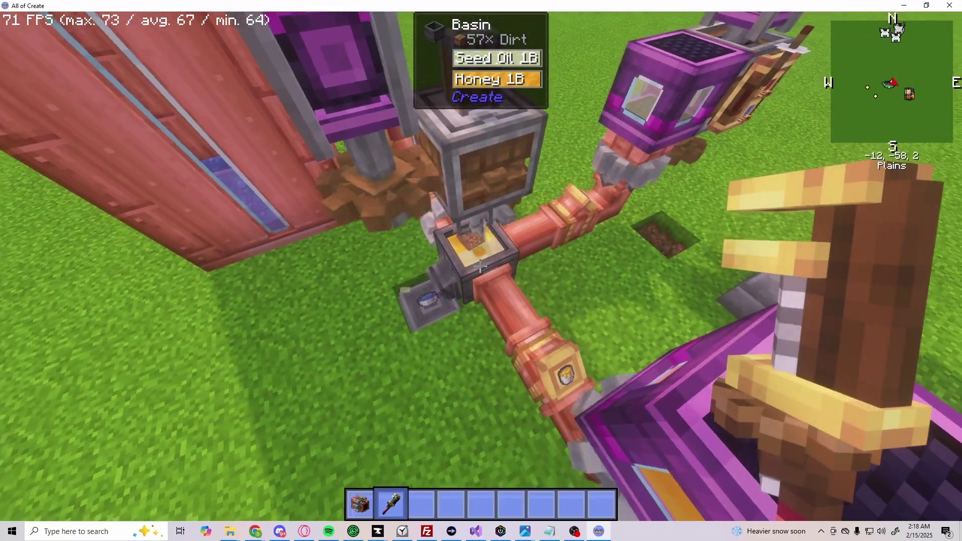
# Pull the dirt out of the basin and take, then replace, the depot's water bucket
pyautogui.rightClick(481, 267)
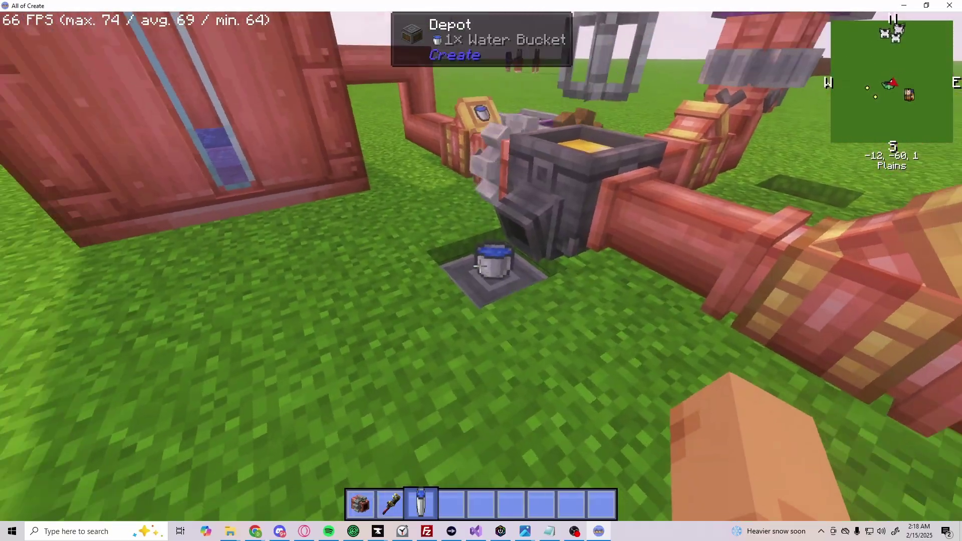
pyautogui.rightClick(482, 266)
pyautogui.scroll(-1, 481, 271)
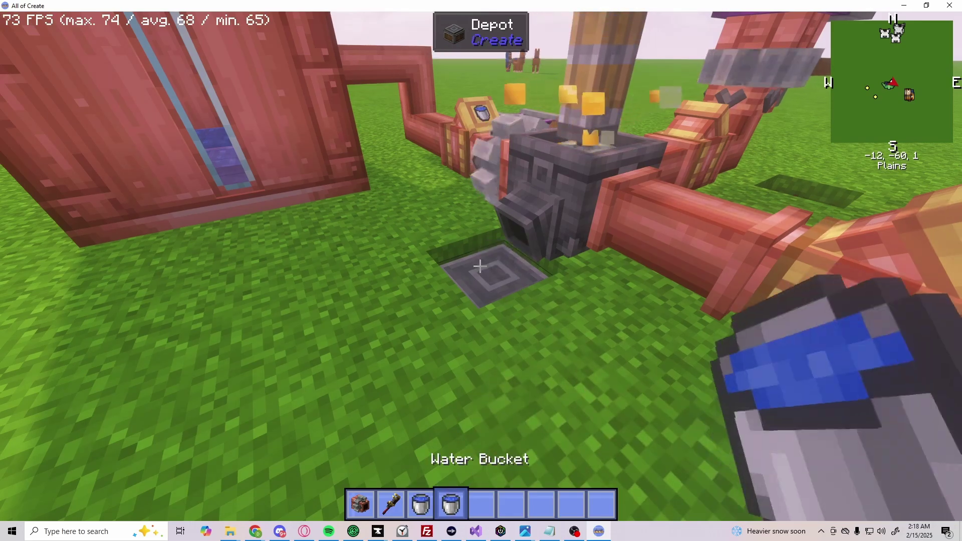
pyautogui.rightClick(480, 267)
pyautogui.scroll(1, 480, 267)
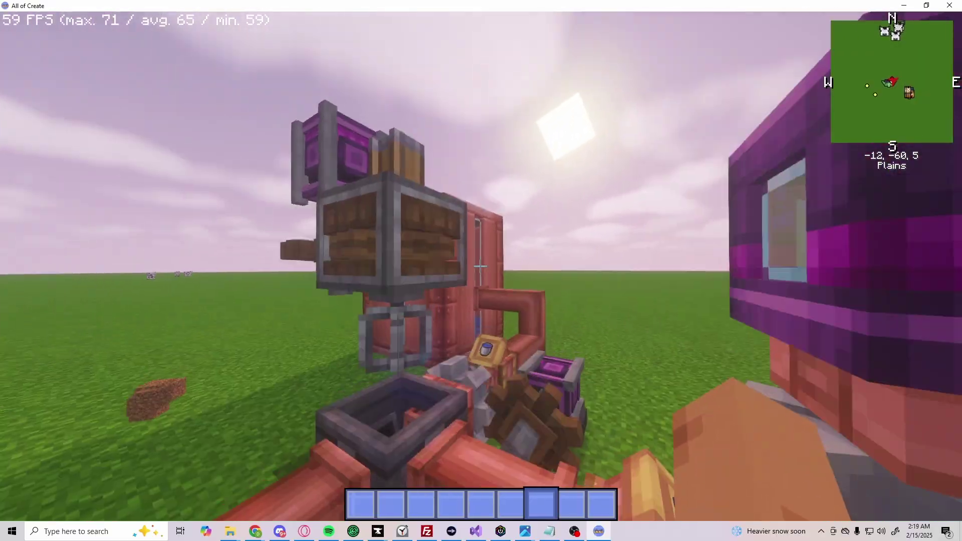
# Change line 15's result from item minecraft:water_bucket, amount 1, to fluid minecraft:water, 1000
pyautogui.press('e')
pyautogui.hotkey('alt', 'Tab')
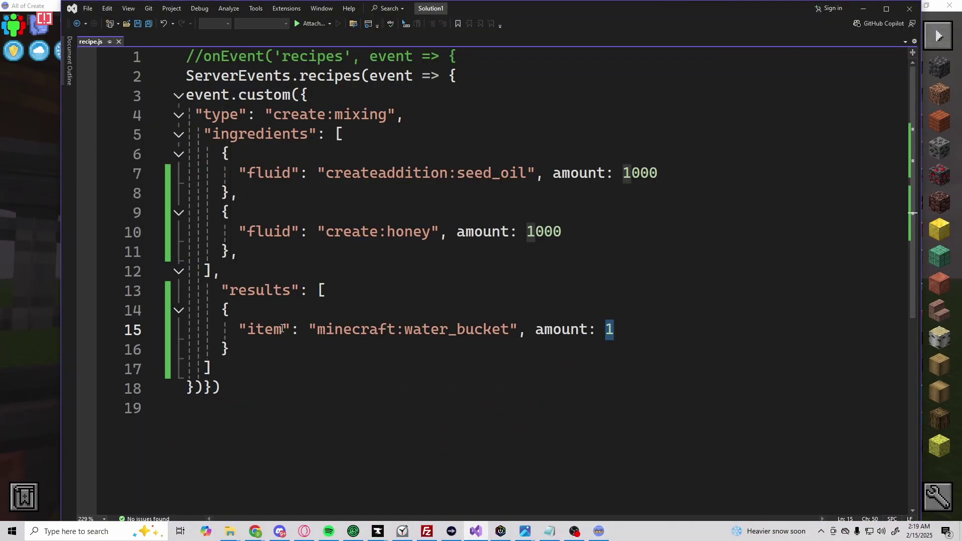
pyautogui.moveTo(283, 329); pyautogui.dragTo(247, 329)
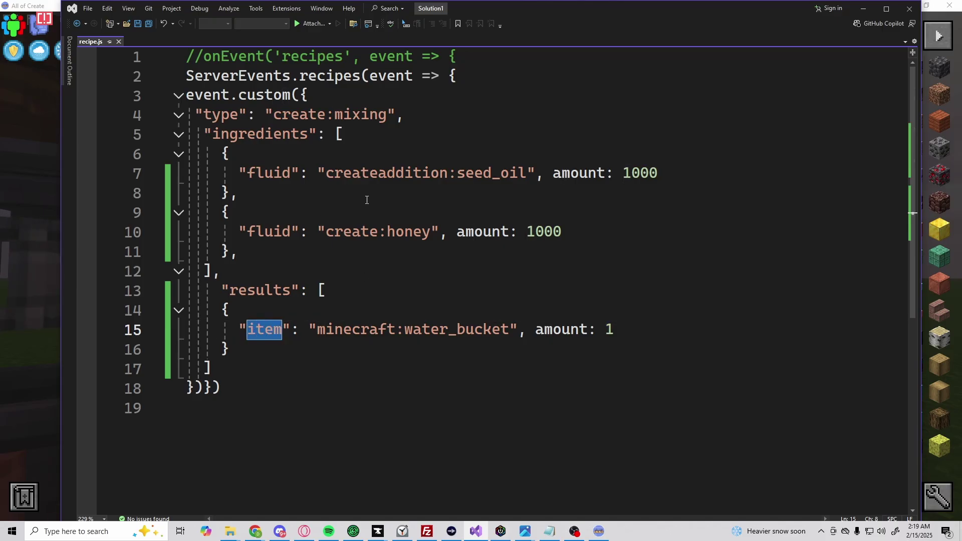
pyautogui.write('fluid')
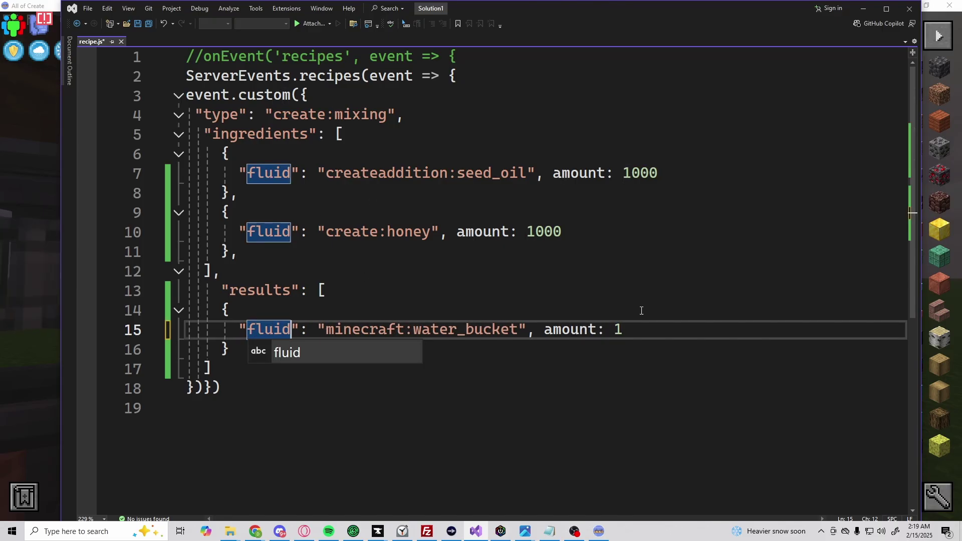
pyautogui.click(635, 329)
pyautogui.write('000')
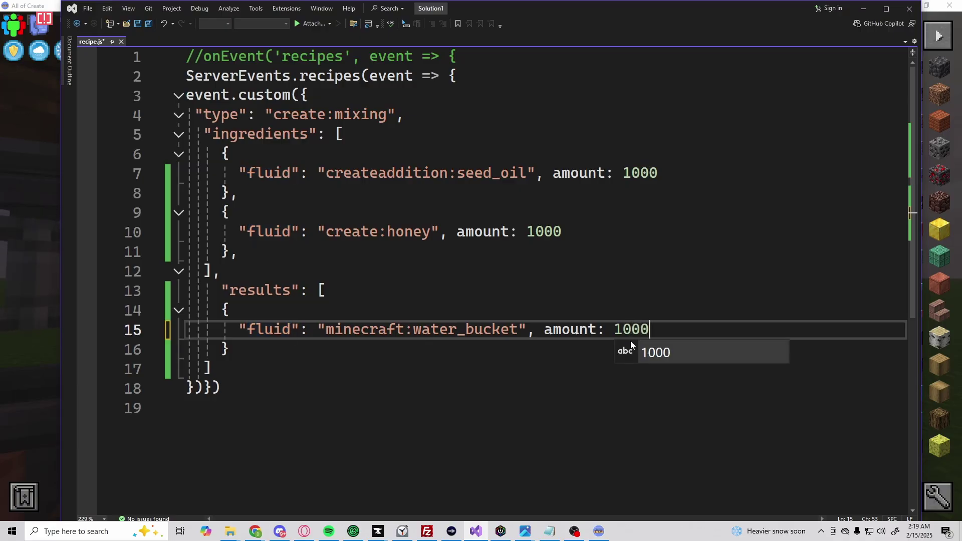
pyautogui.doubleClick(636, 330)
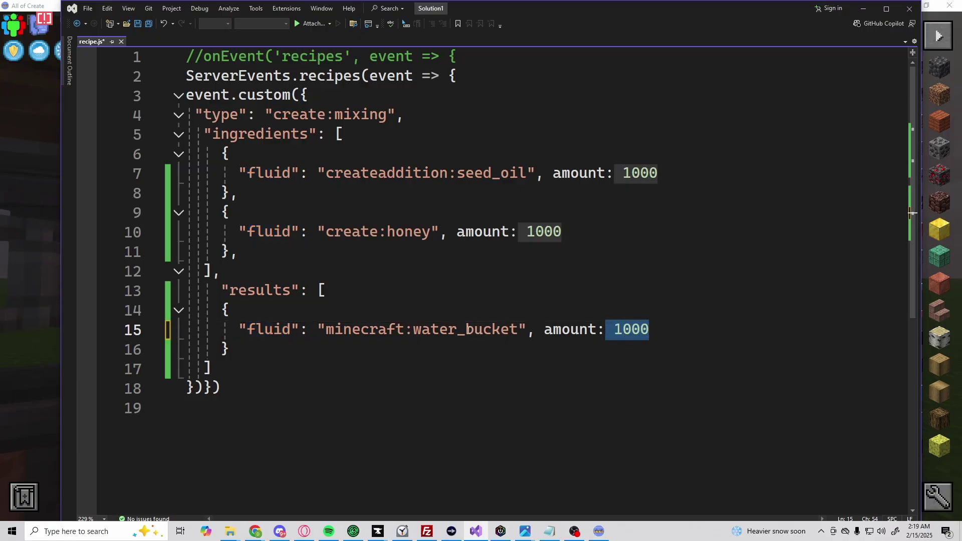
pyautogui.doubleClick(466, 329)
pyautogui.press('BackSpace')
pyautogui.press('BackSpace')
pyautogui.press('BackSpace')
pyautogui.press('BackSpace')
pyautogui.press('BackSpace')
pyautogui.press('BackSpace')
pyautogui.press('BackSpace')
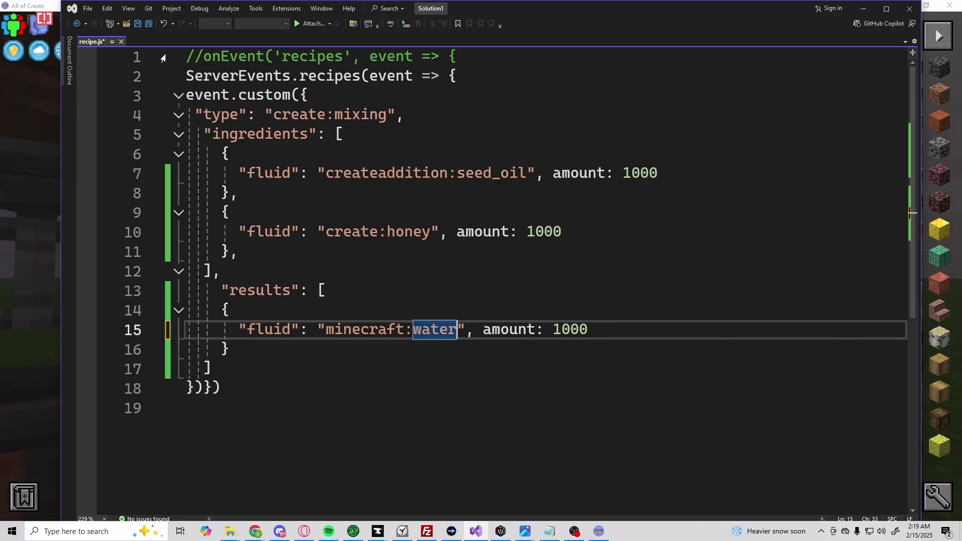
pyautogui.click(125, 25)
# Reload the scripts with F3+T and check chat for KubeJS error messages
pyautogui.click(17, 133)
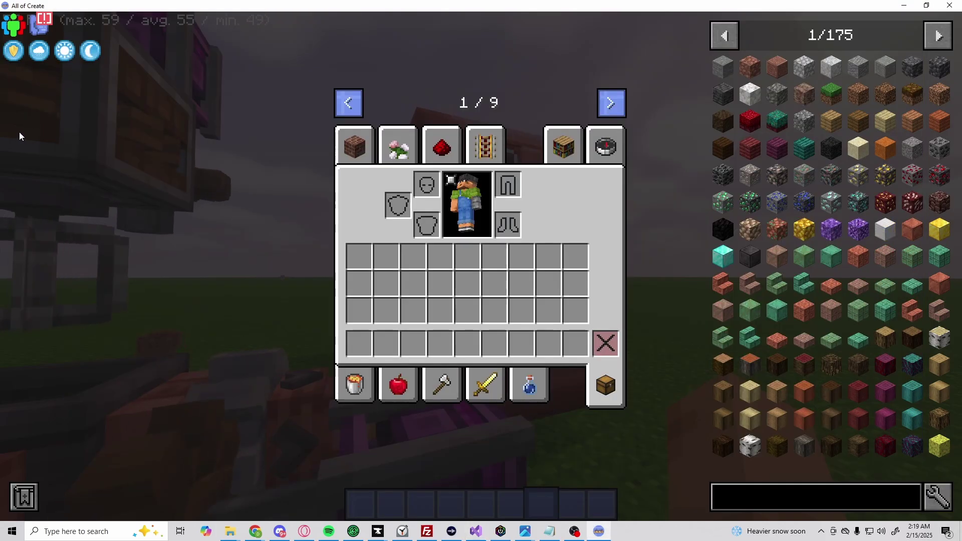
pyautogui.press('Escape')
pyautogui.hotkey('F3', 't')
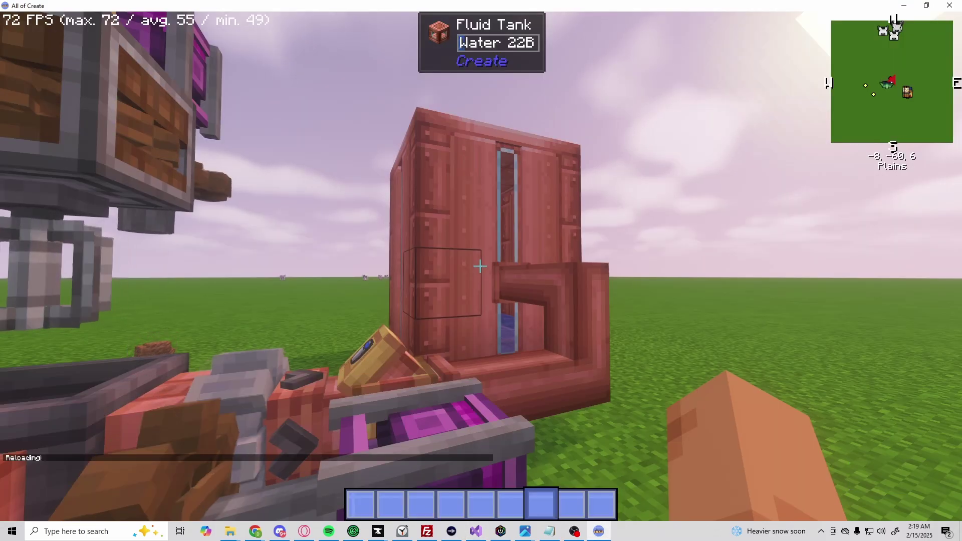
pyautogui.press('t')
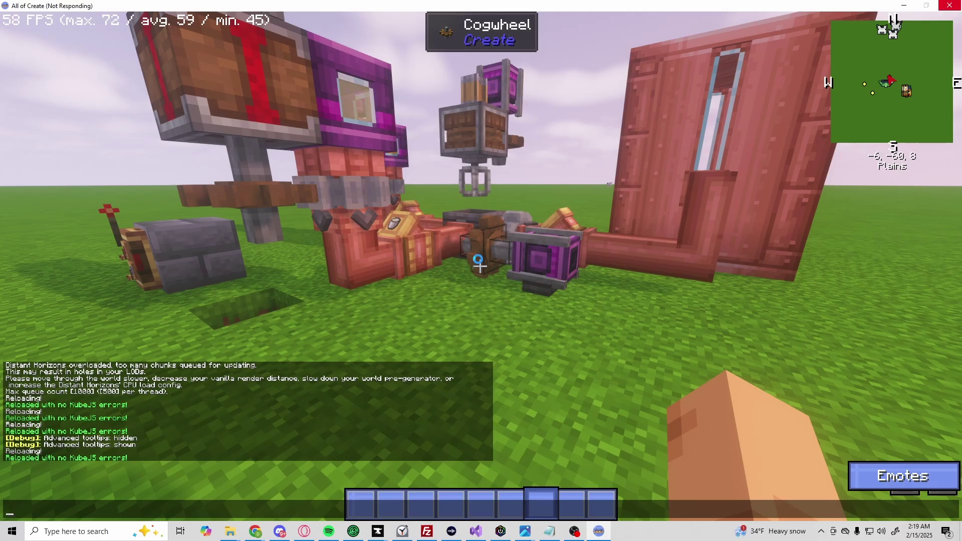
# Walk to the fluid tank and watch its water rise from 22B to 23B
pyautogui.press('w')
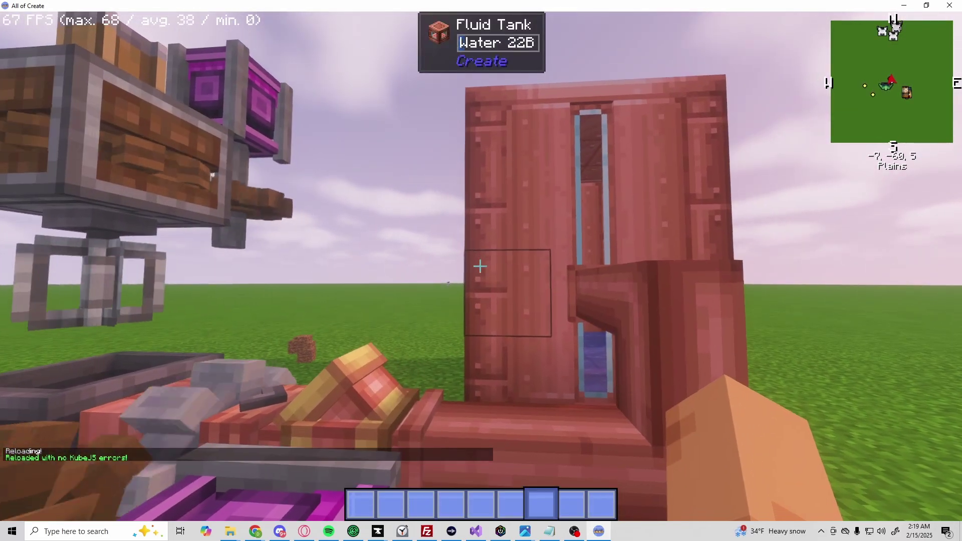
pyautogui.press('w')
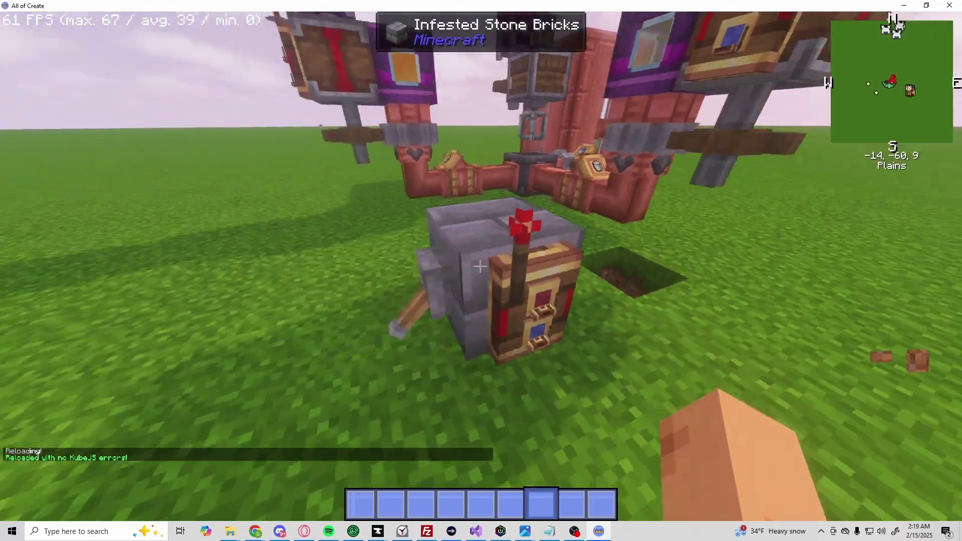
pyautogui.press('w')
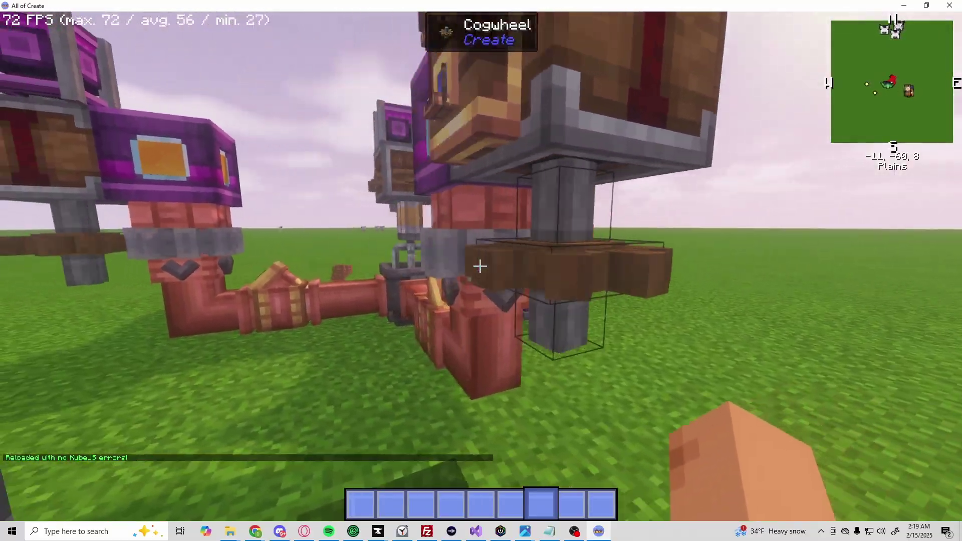
pyautogui.press('w')
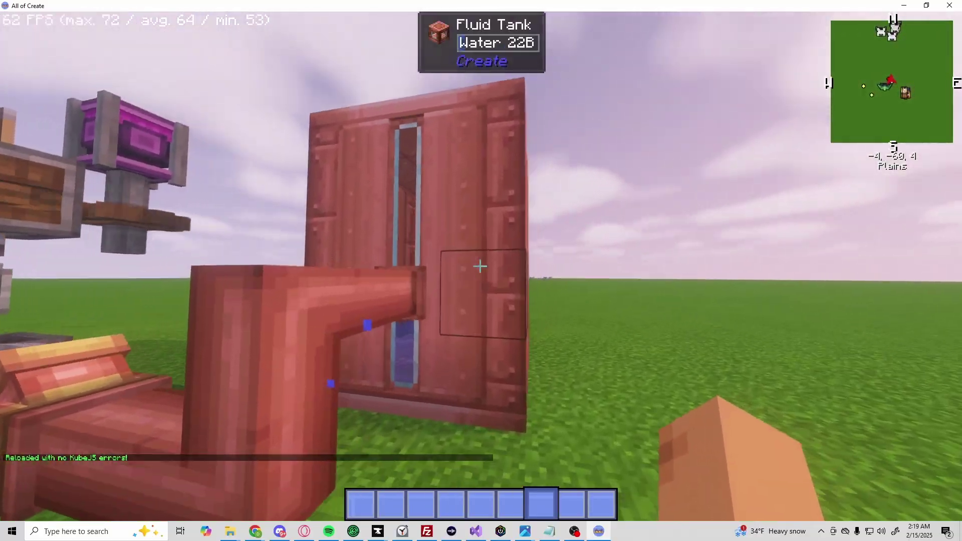
pyautogui.press('w')
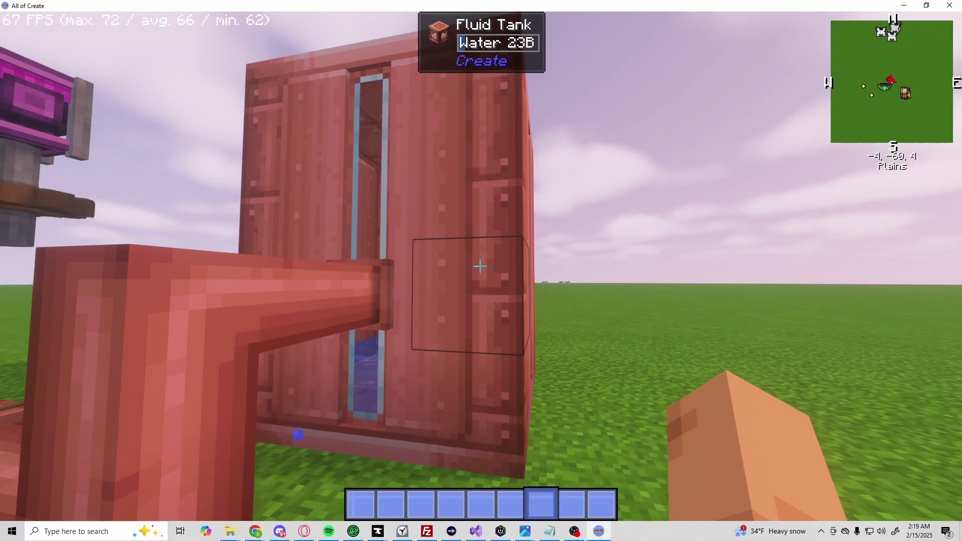
pyautogui.press('w')
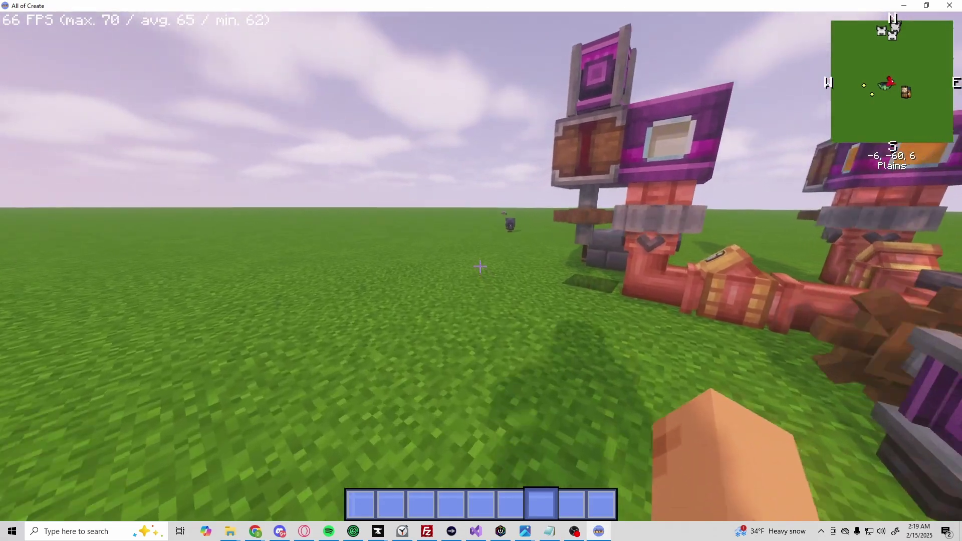
pyautogui.press('w')
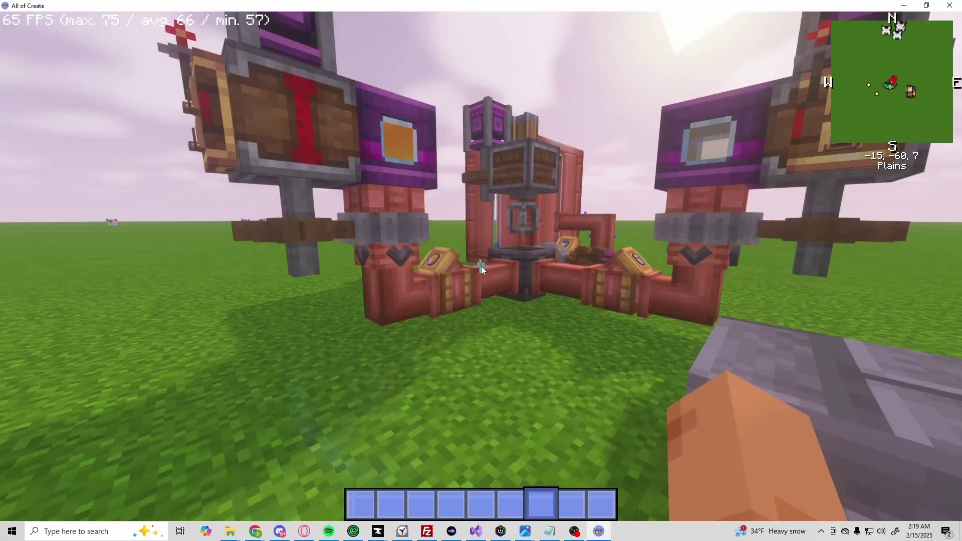
pyautogui.press('e')
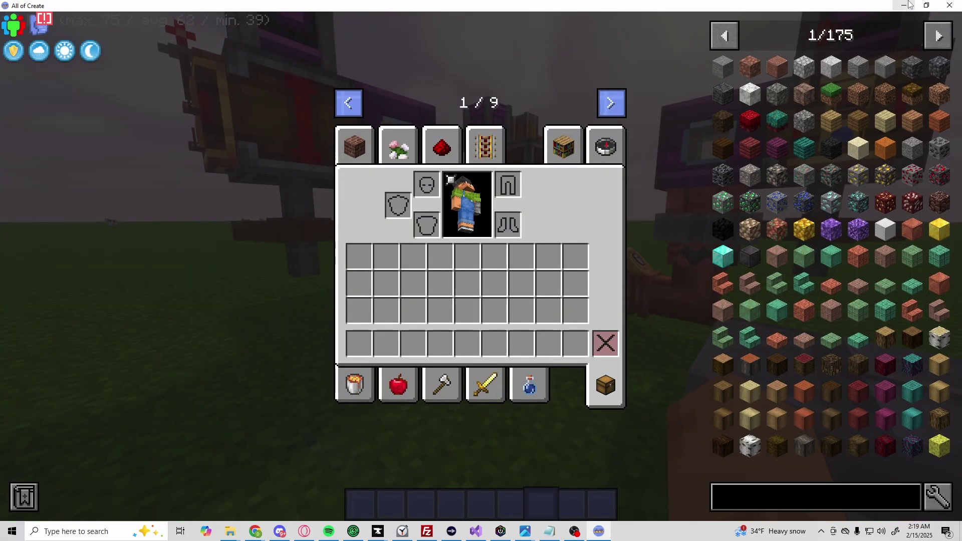
# In recipe.js, trim the honey amount on line 10 and select create:honey for replacement
pyautogui.click(909, 5)
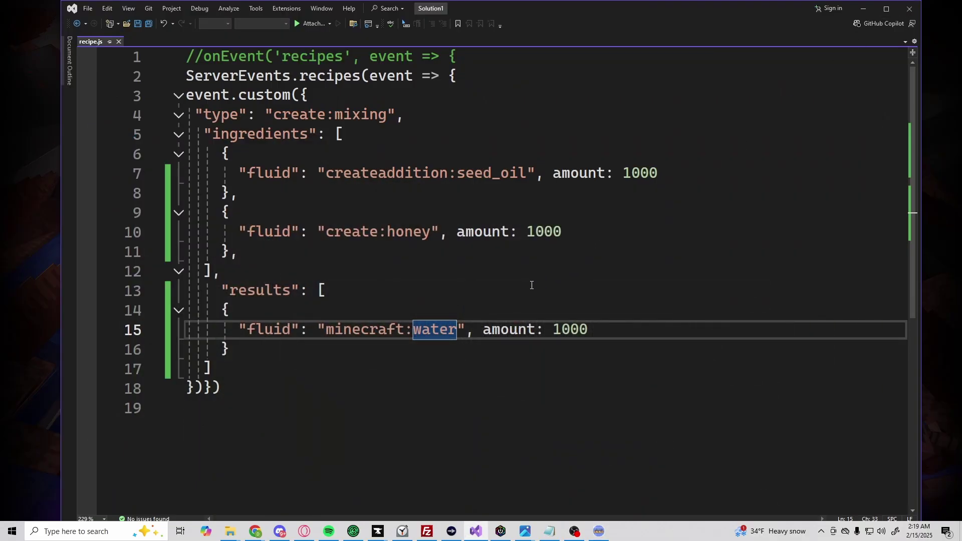
pyautogui.doubleClick(261, 175)
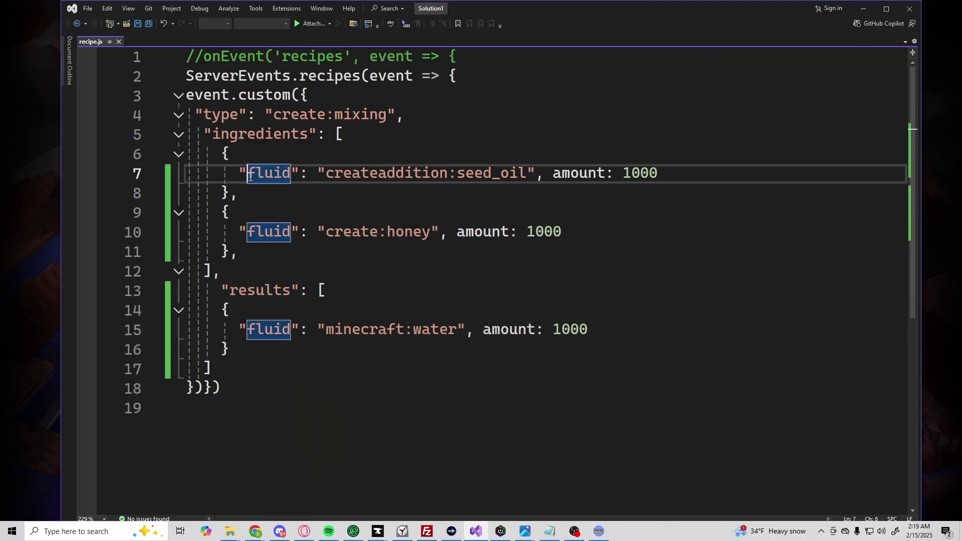
pyautogui.doubleClick(260, 232)
pyautogui.write('i')
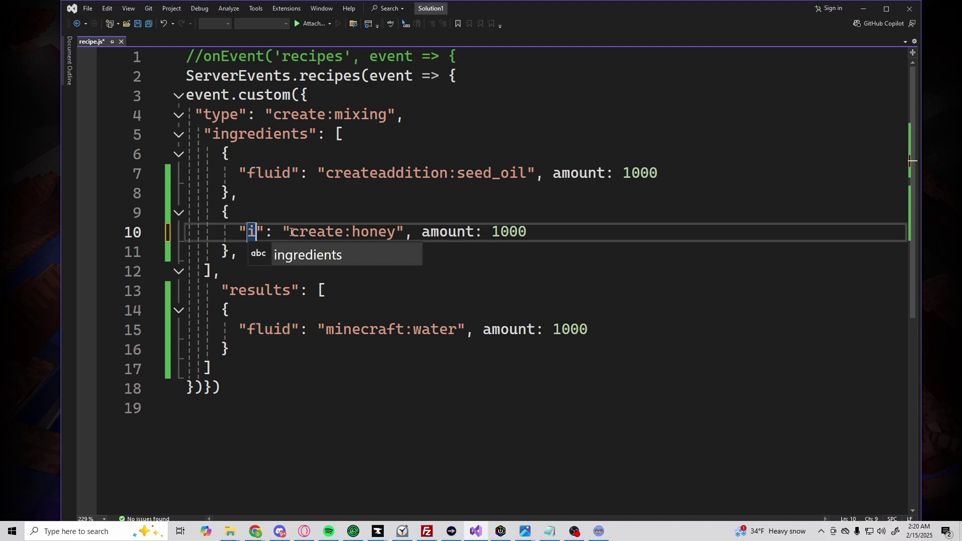
pyautogui.write('tem')
pyautogui.click(558, 232)
pyautogui.press('BackSpace')
pyautogui.press('BackSpace')
pyautogui.moveTo(422, 232); pyautogui.dragTo(318, 232)
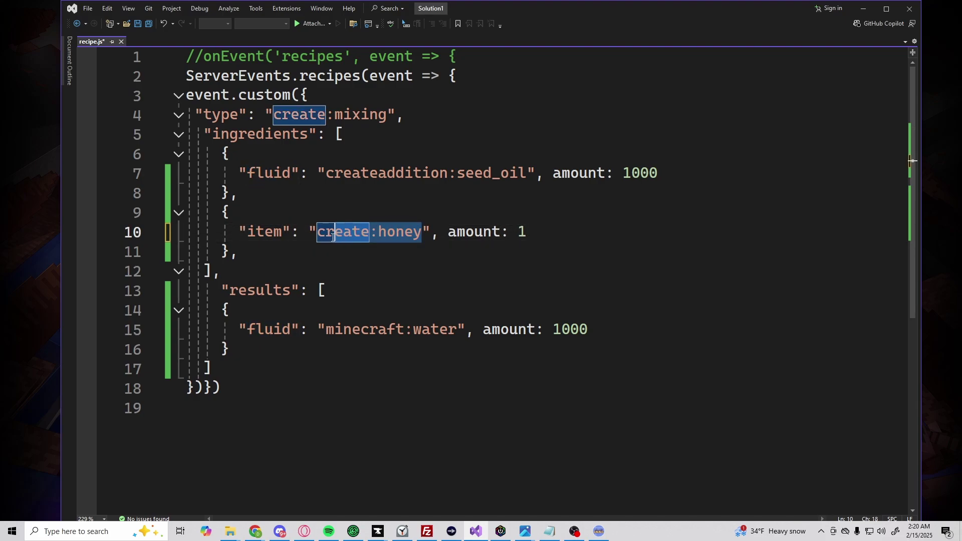
pyautogui.write('mine')
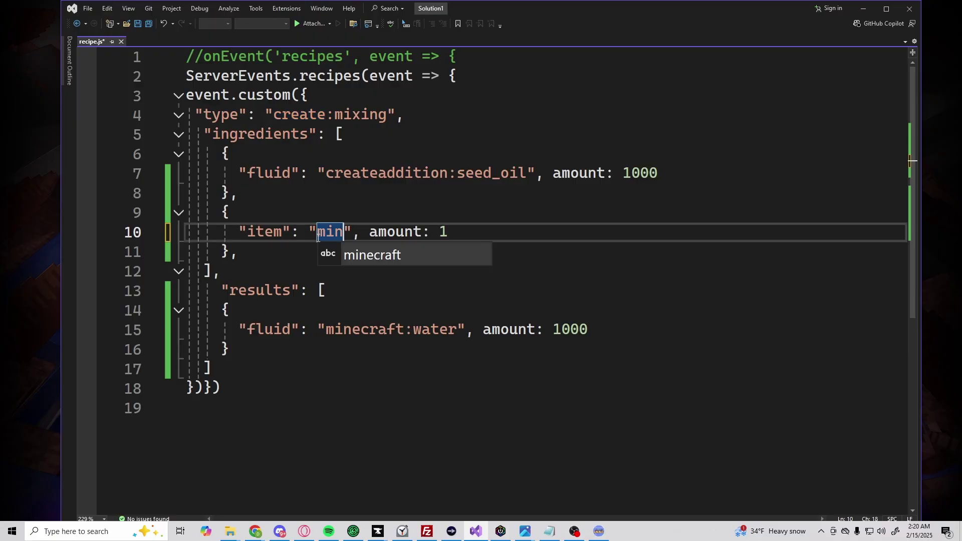
pyautogui.write('craft:')
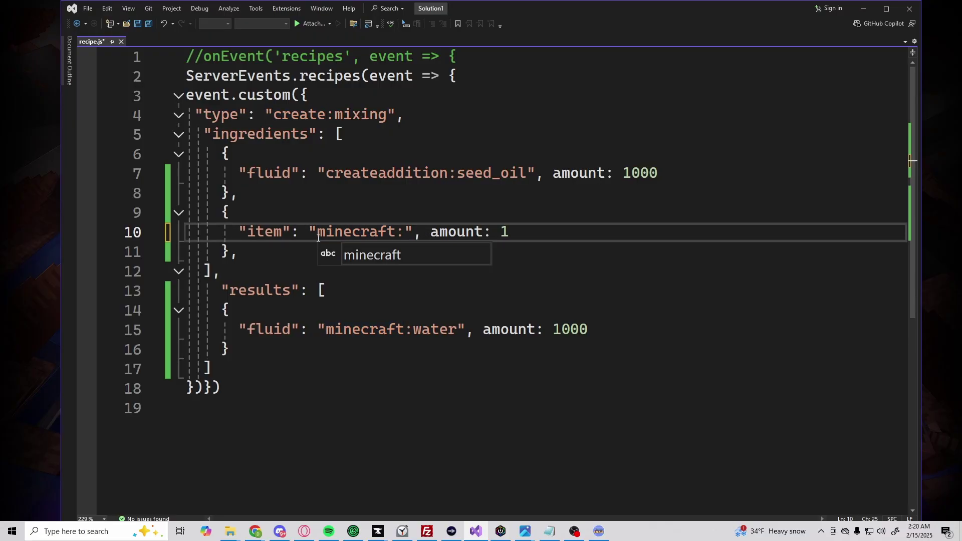
pyautogui.write('dirt')
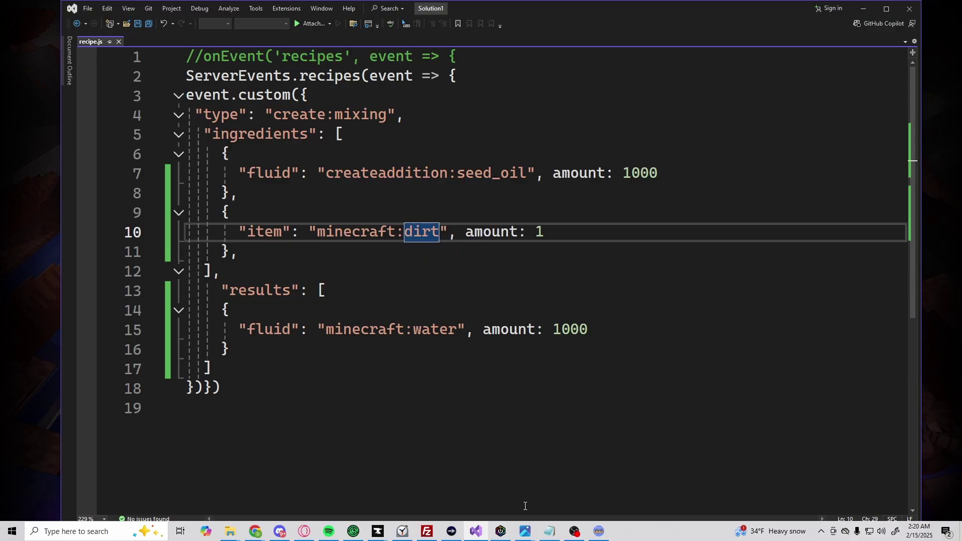
# Run /reload in Minecraft and confirm chat shows 'Reloaded with no KubeJS errors!'
pyautogui.click(598, 532)
pyautogui.press('Escape')
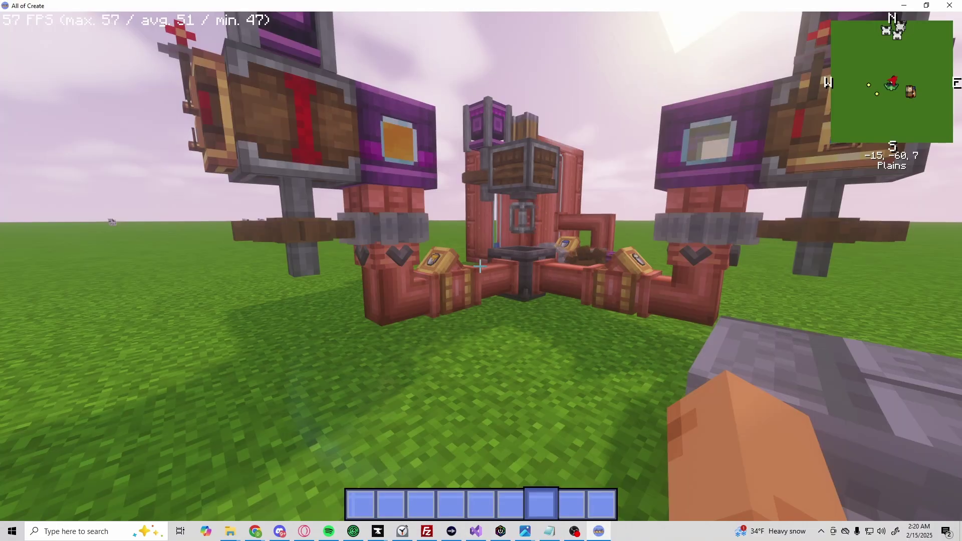
pyautogui.write('t/reload')
pyautogui.press('Return')
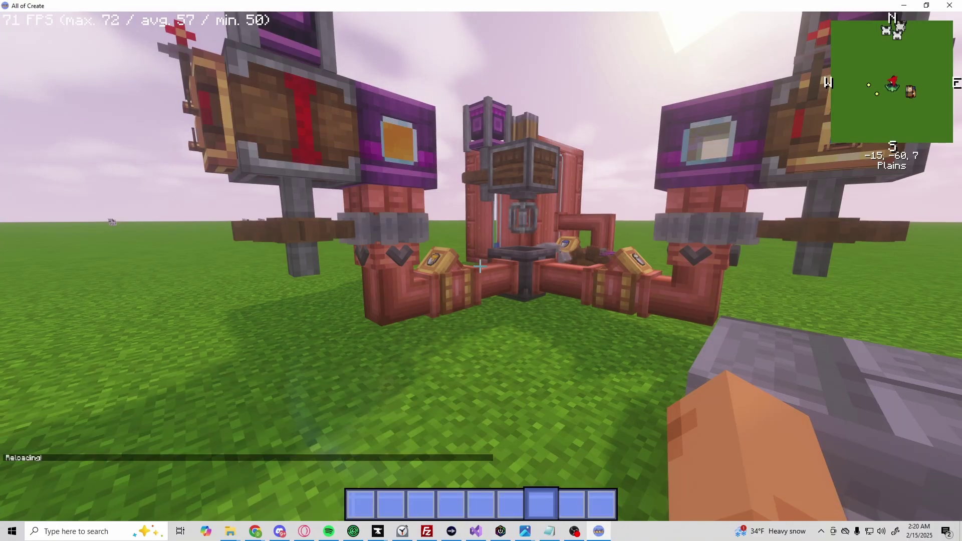
pyautogui.press('t')
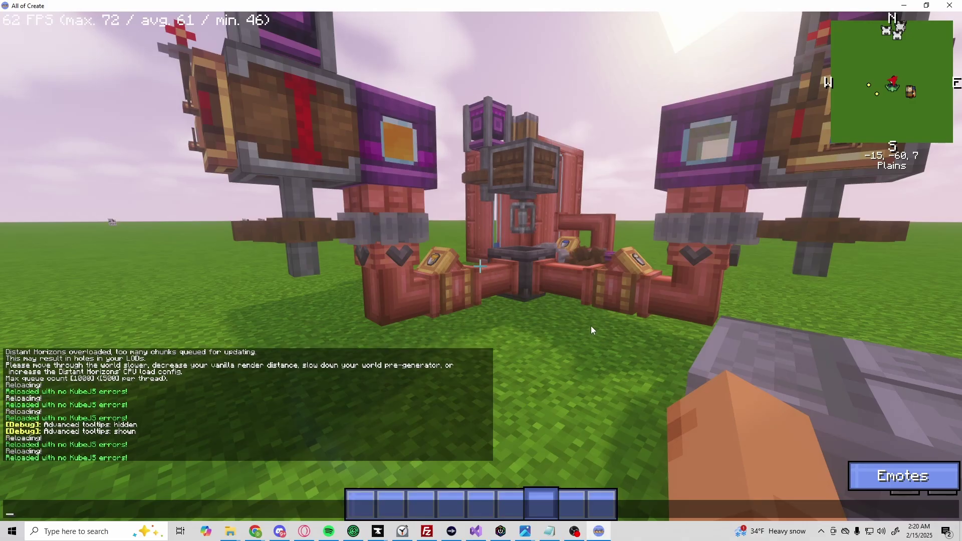
pyautogui.press('Escape')
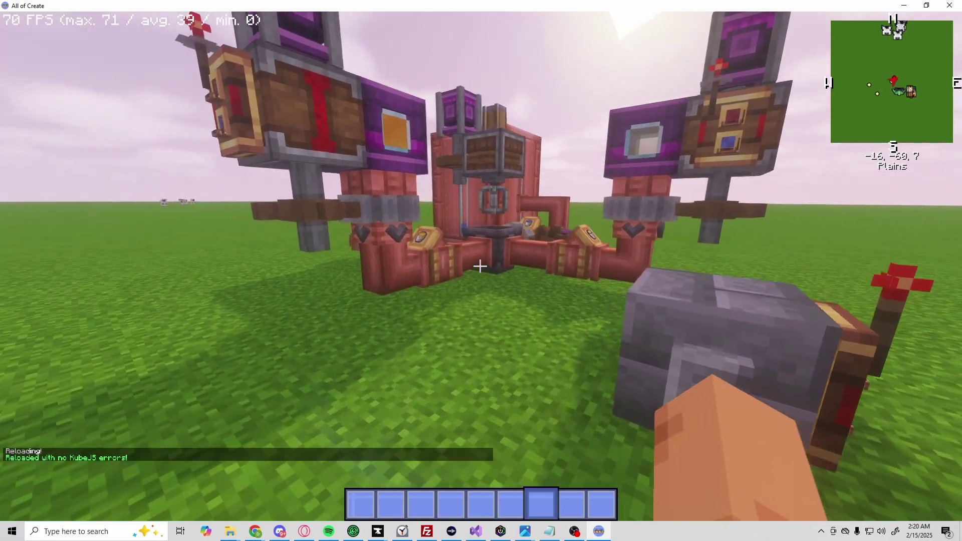
# Walk out to the grass and pick up the dirt stack into hand
pyautogui.press('w')
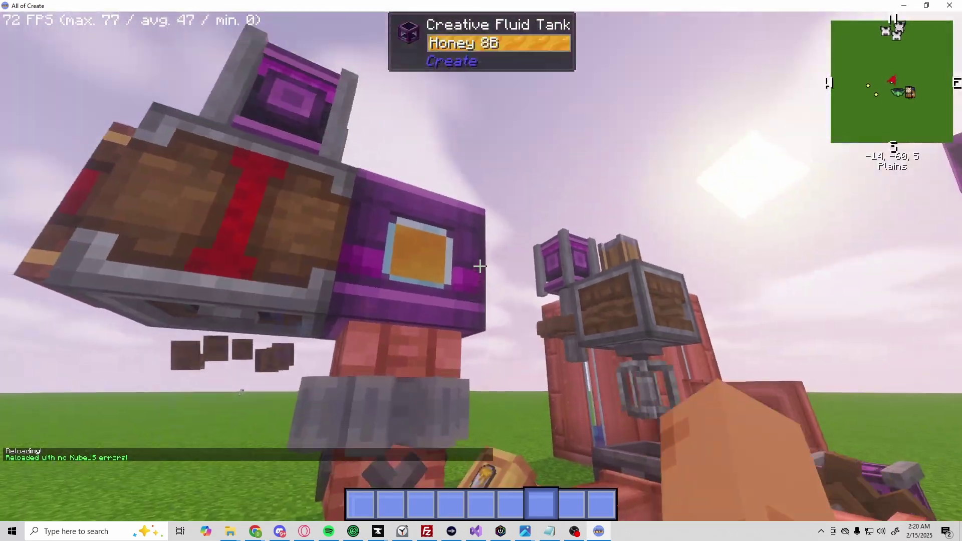
pyautogui.press('w')
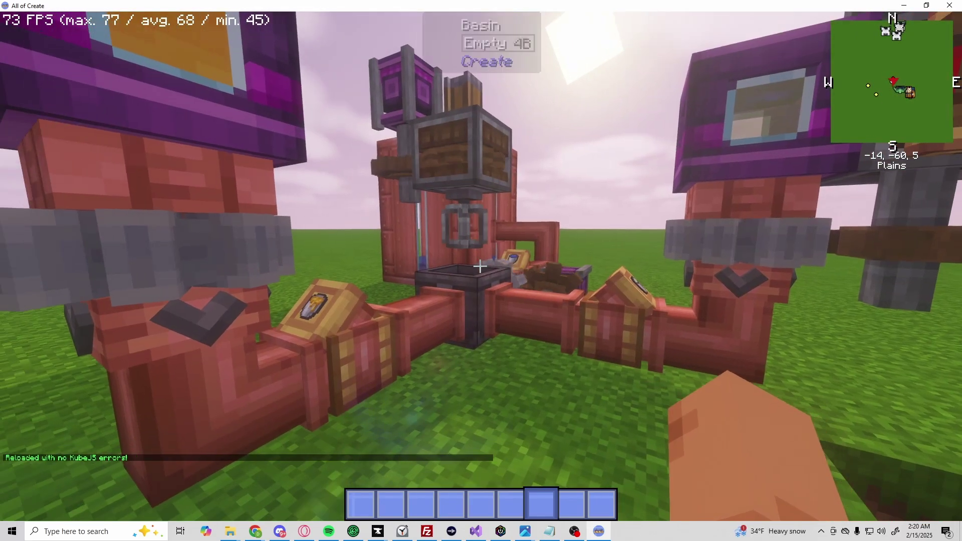
pyautogui.press('w')
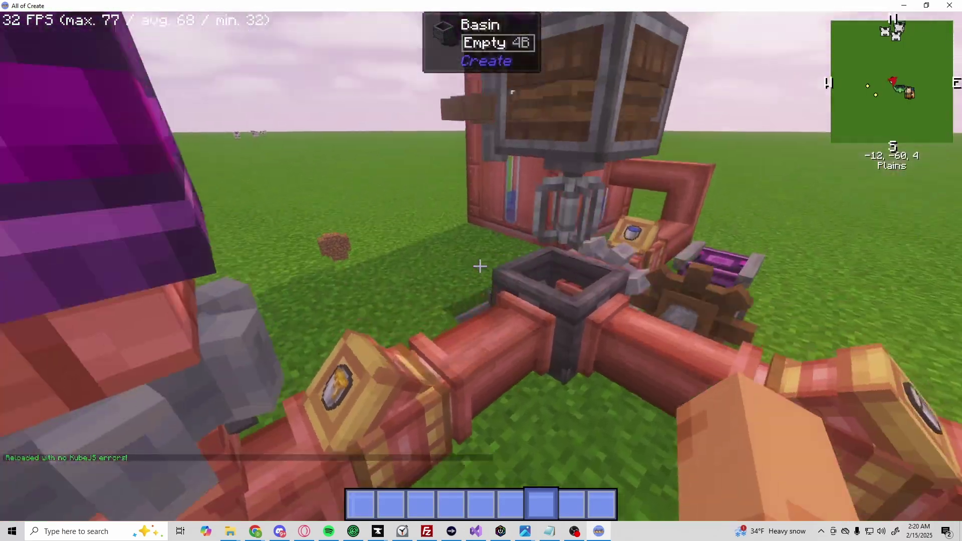
pyautogui.press('w')
pyautogui.press('w')
pyautogui.press('1')
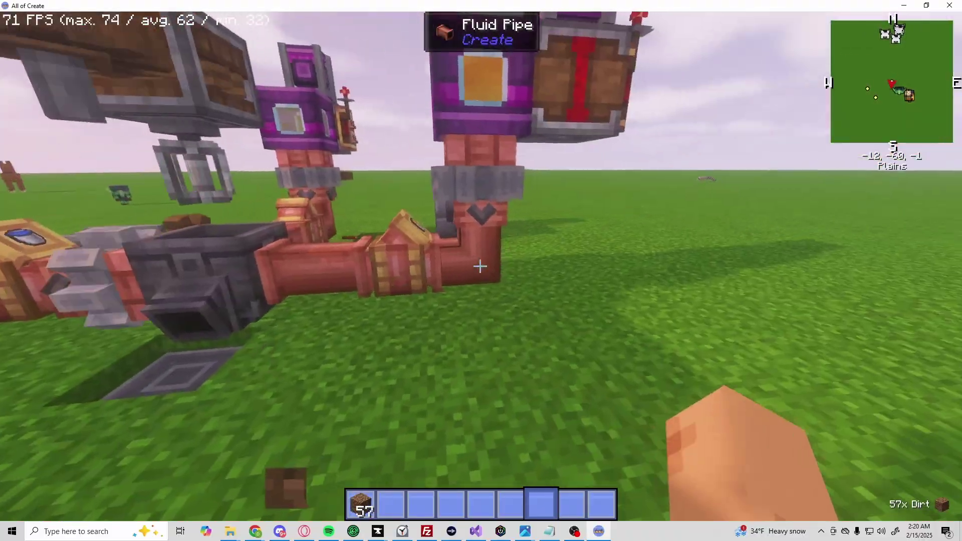
pyautogui.press('w')
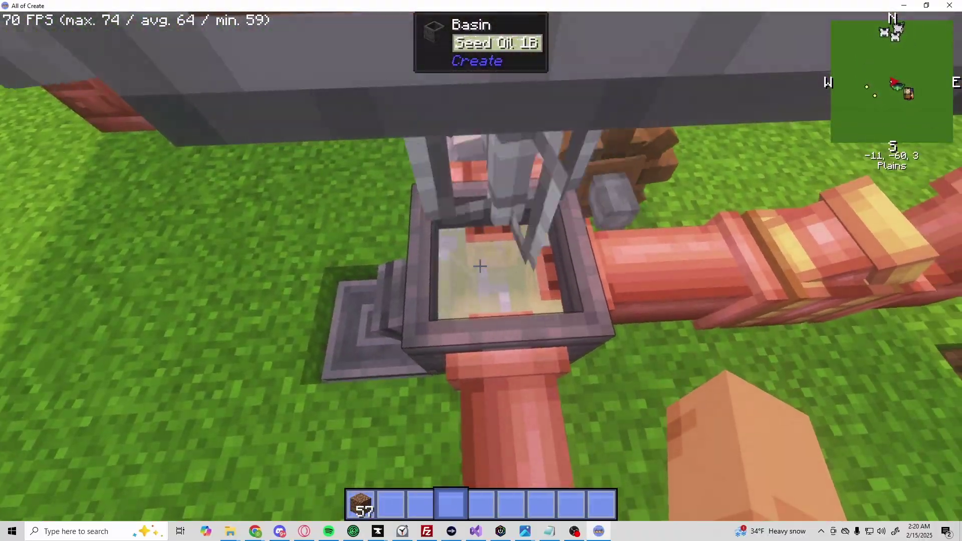
# Put the dirt into the mixer's basin and watch the water tank reach 30 buckets
pyautogui.press('1')
pyautogui.press('s')
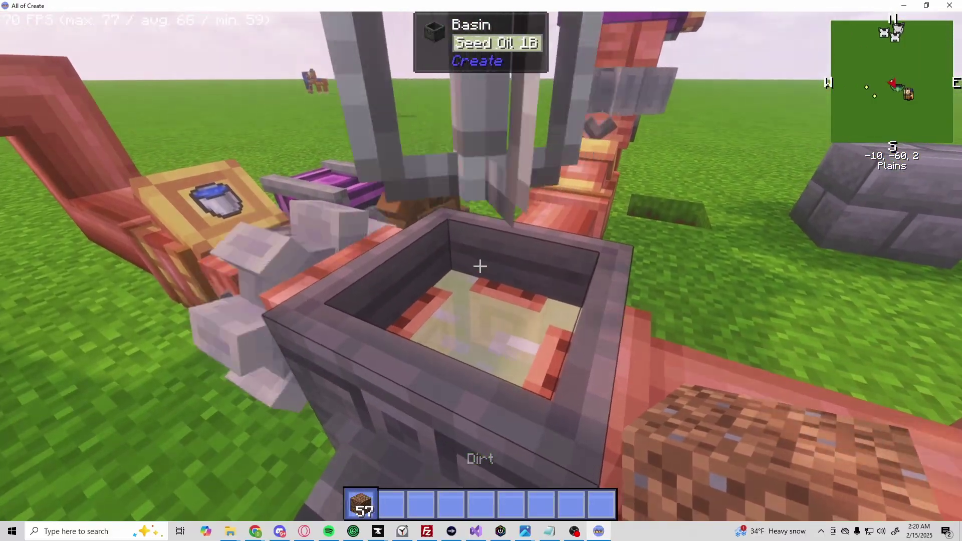
pyautogui.rightClick(480, 266)
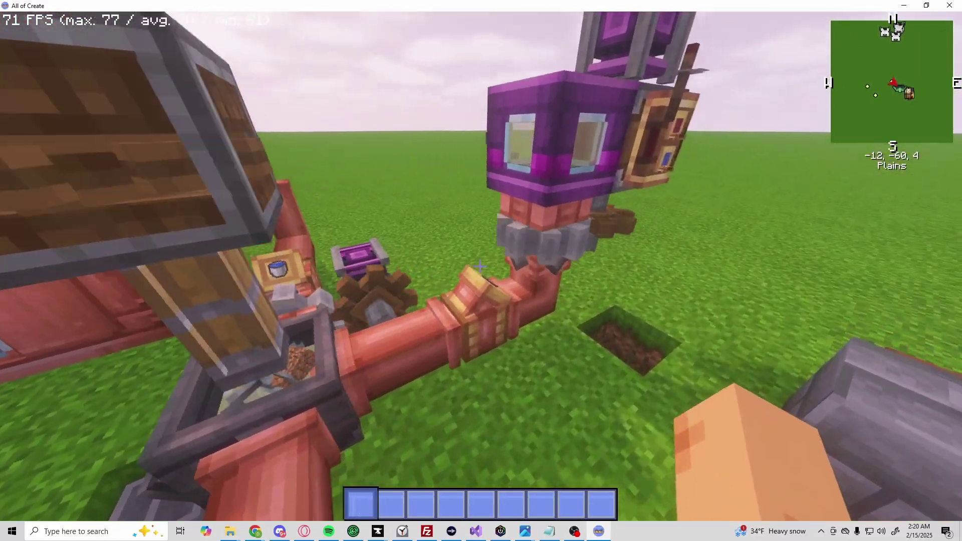
pyautogui.press('w')
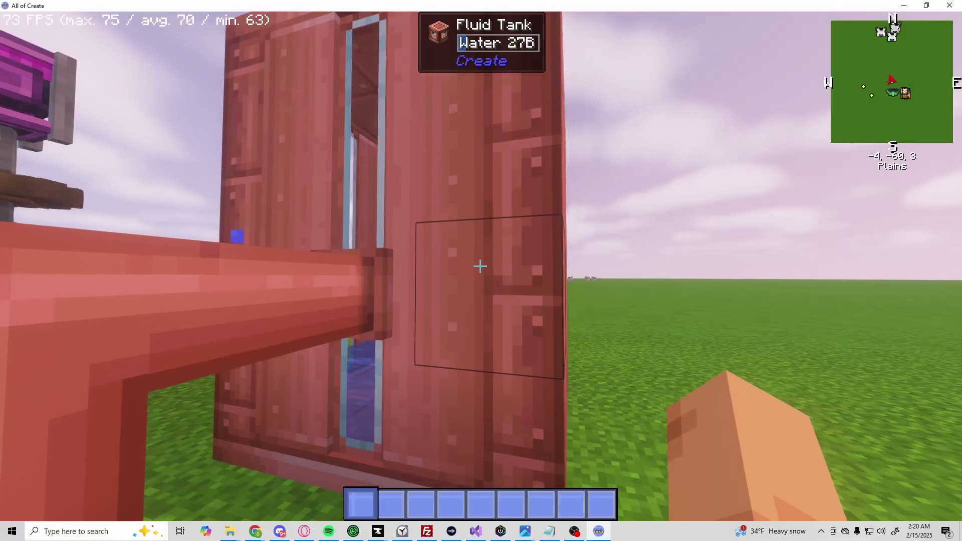
pyautogui.press('w')
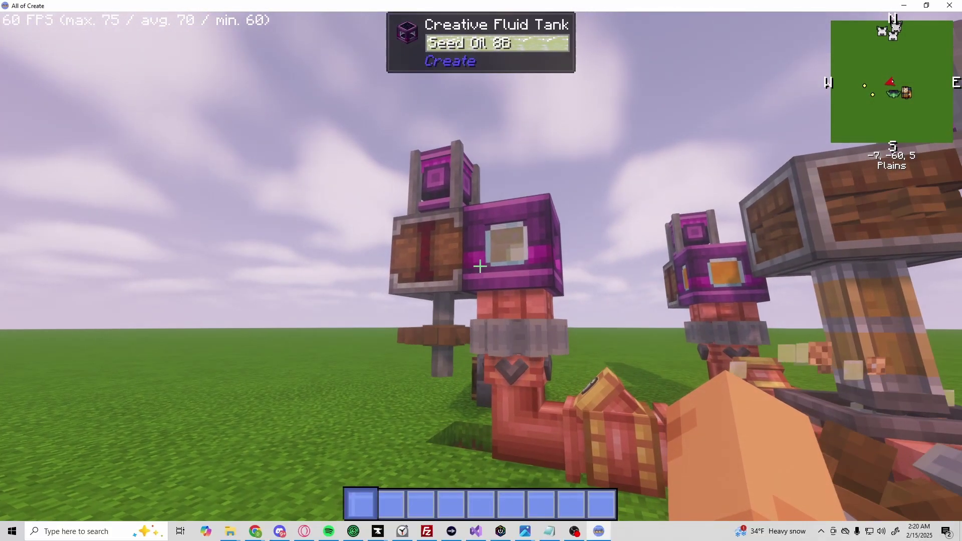
pyautogui.press('w')
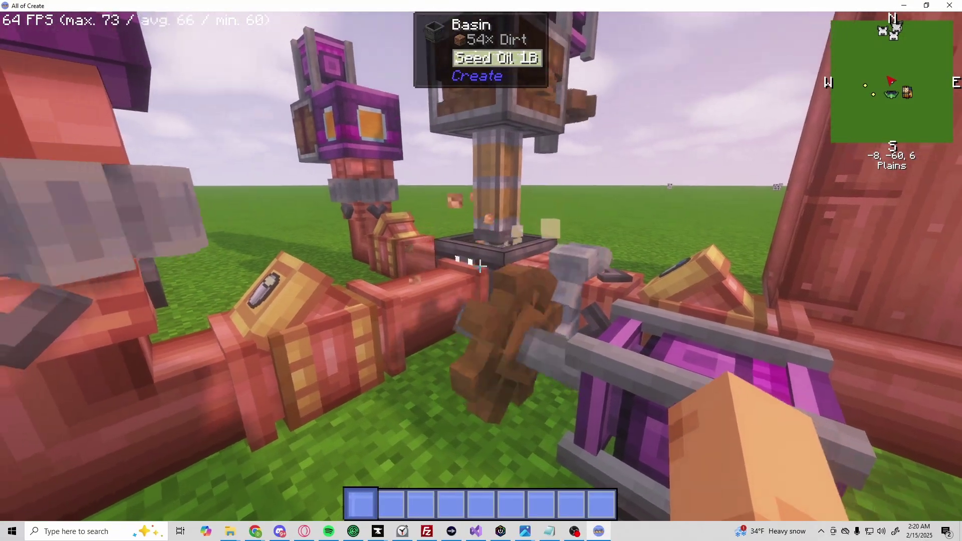
pyautogui.rightClick(480, 266)
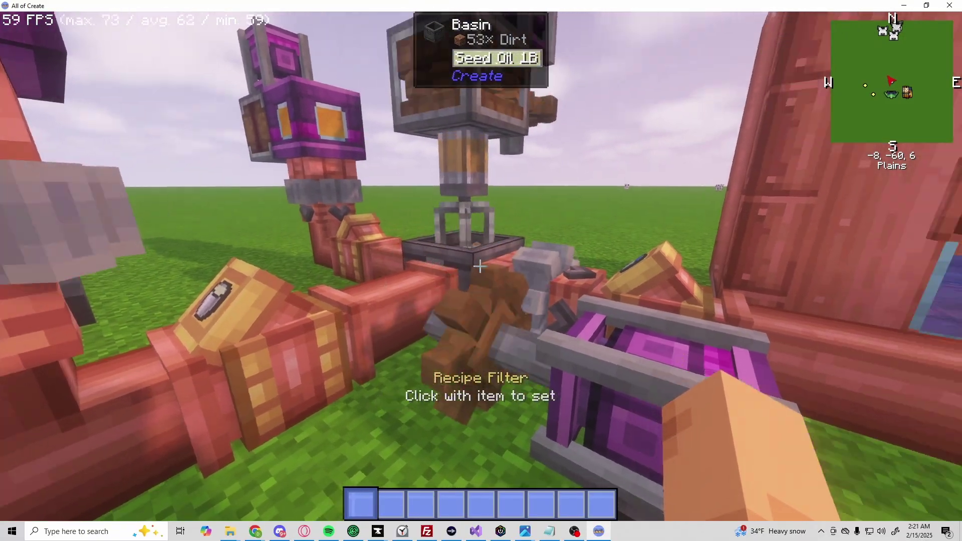
pyautogui.moveTo(480, 267); pyautogui.dragTo(480, 266)
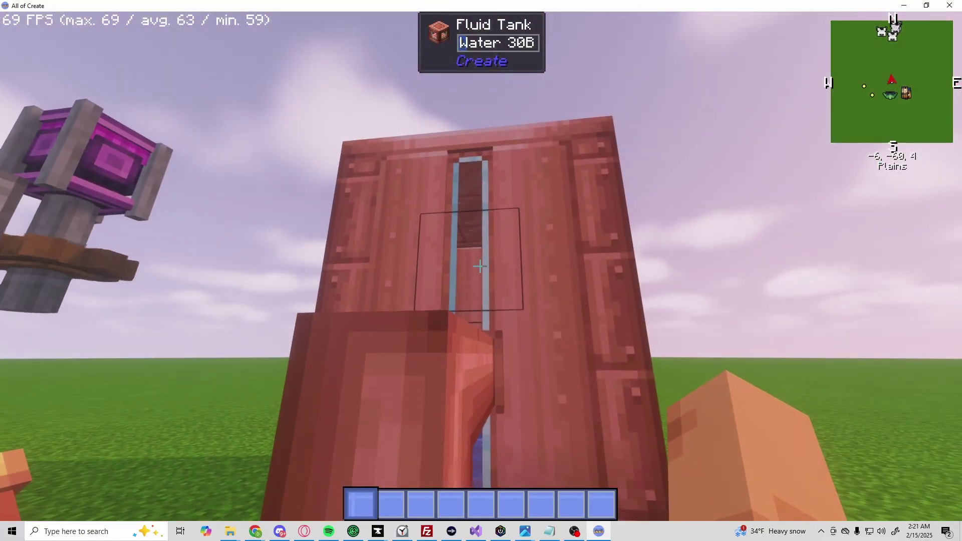
pyautogui.press('F5')
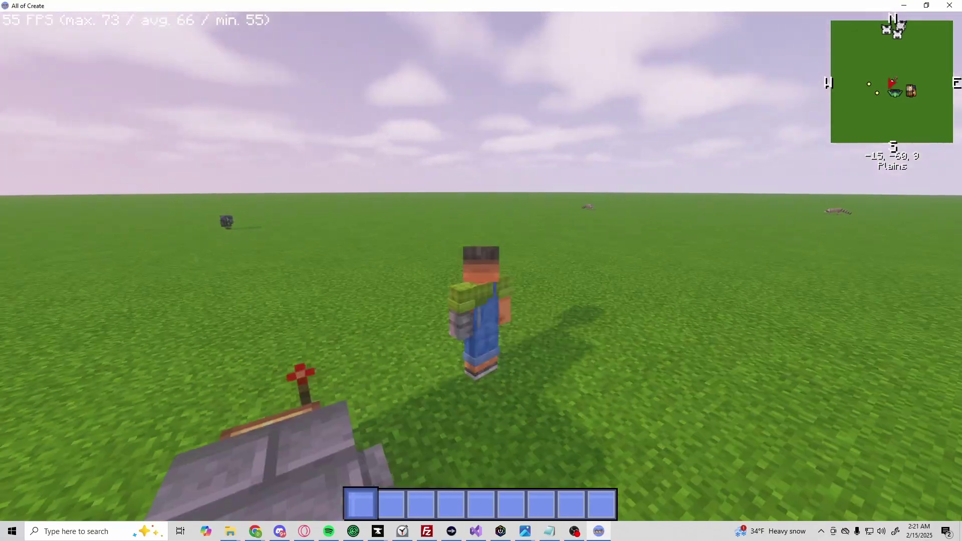
pyautogui.moveTo(481, 272); pyautogui.dragTo(481, 150)
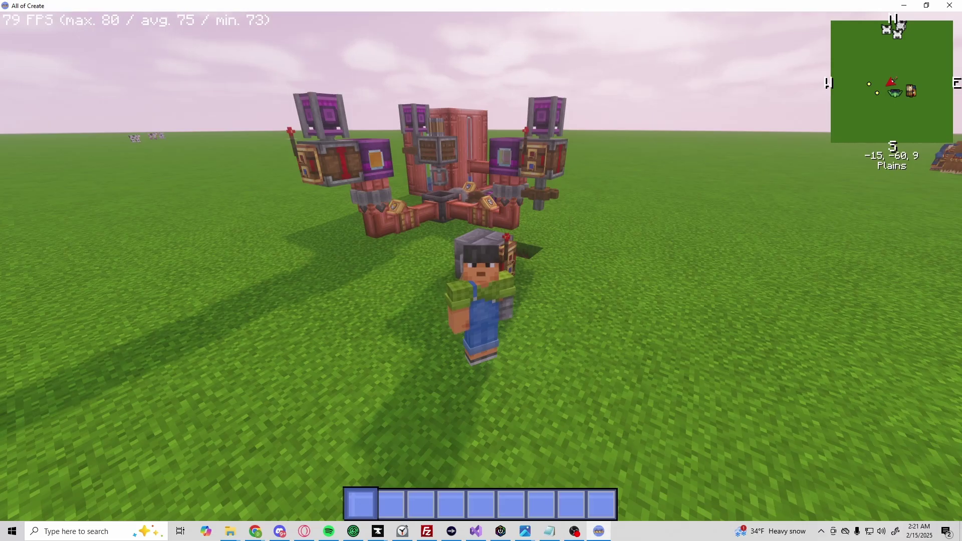
pyautogui.press('s')
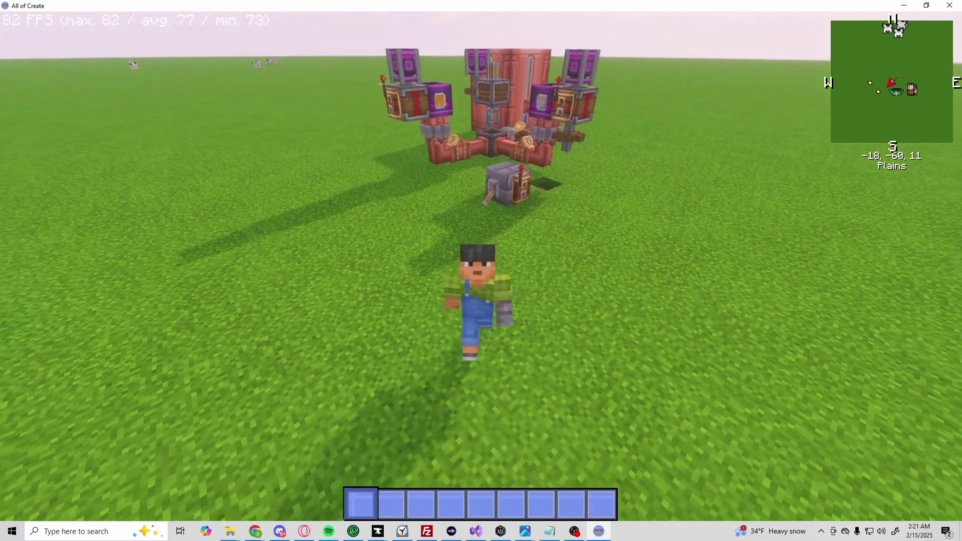
pyautogui.press('w')
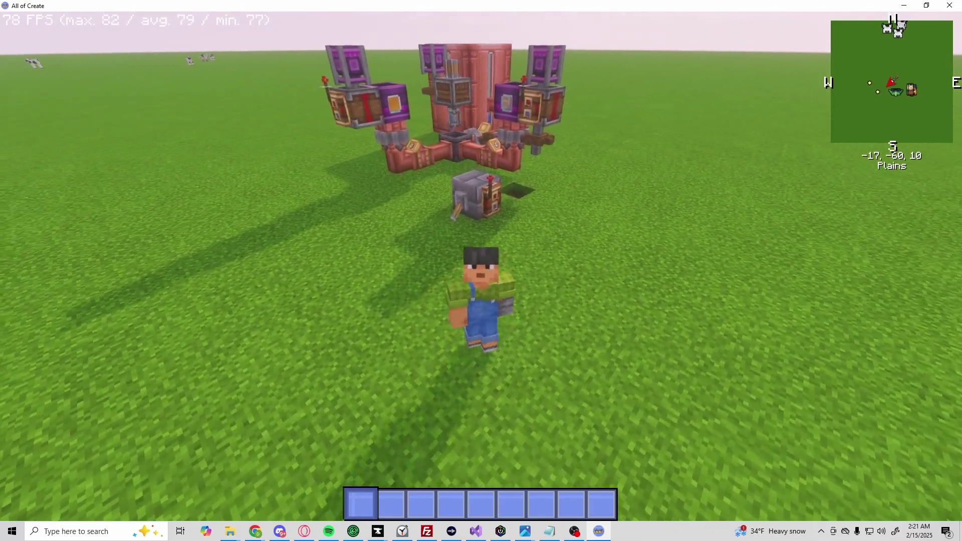
pyautogui.press('w')
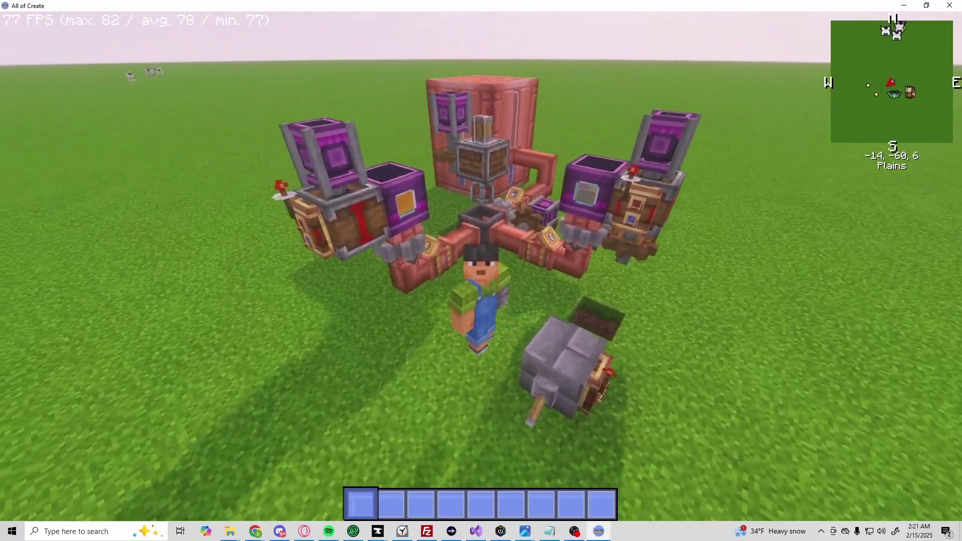
pyautogui.press('space')
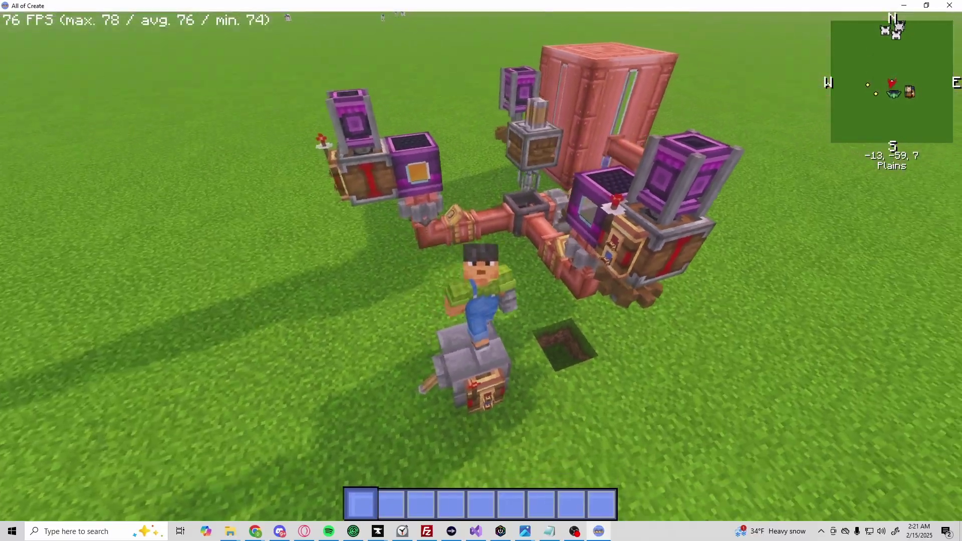